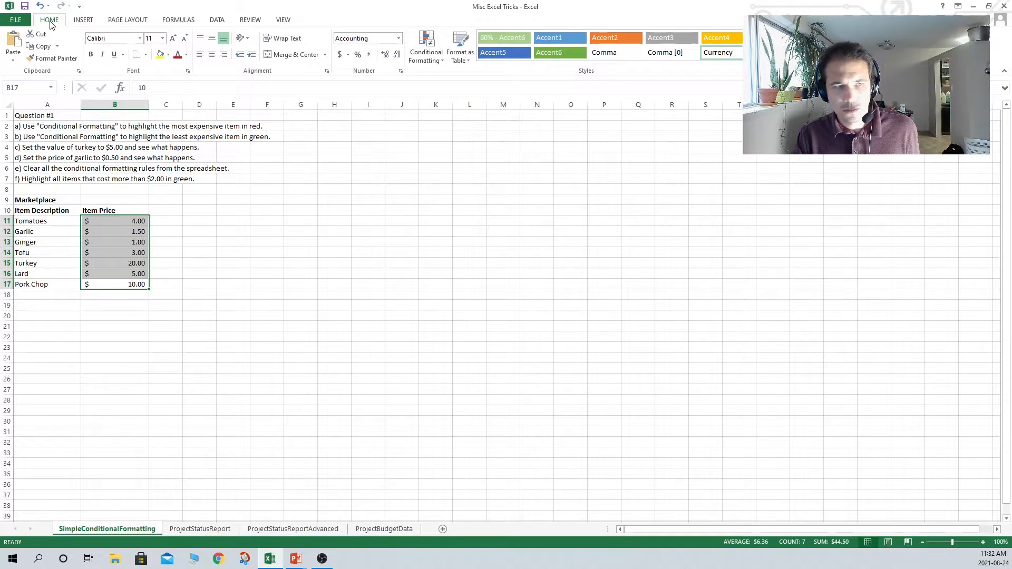
Add a Top 10 Items rule to the item prices, limited to 1 item, with Light Red Fill with Dark Red Text
left_click(432, 57)
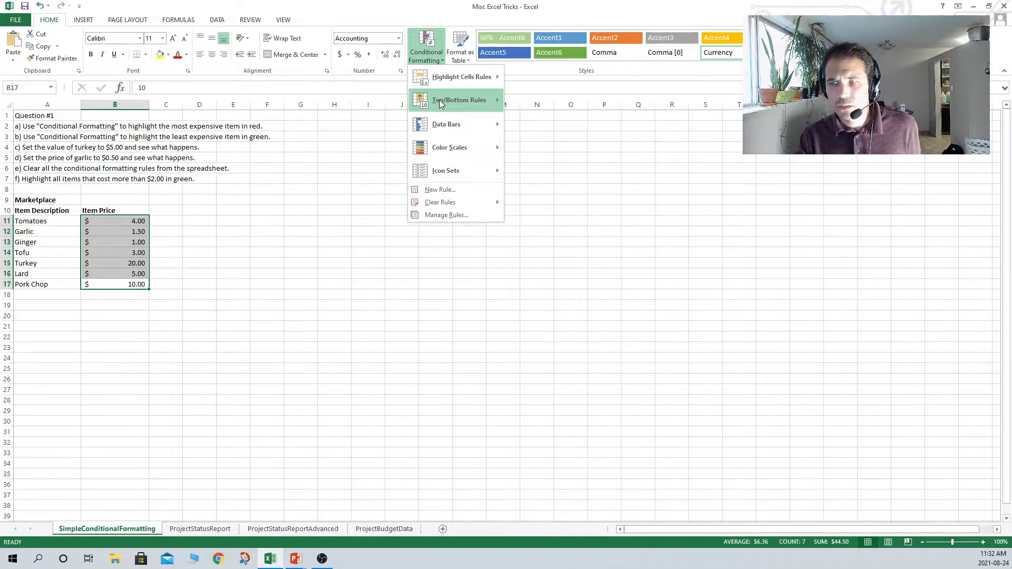
mouse_move(440, 103)
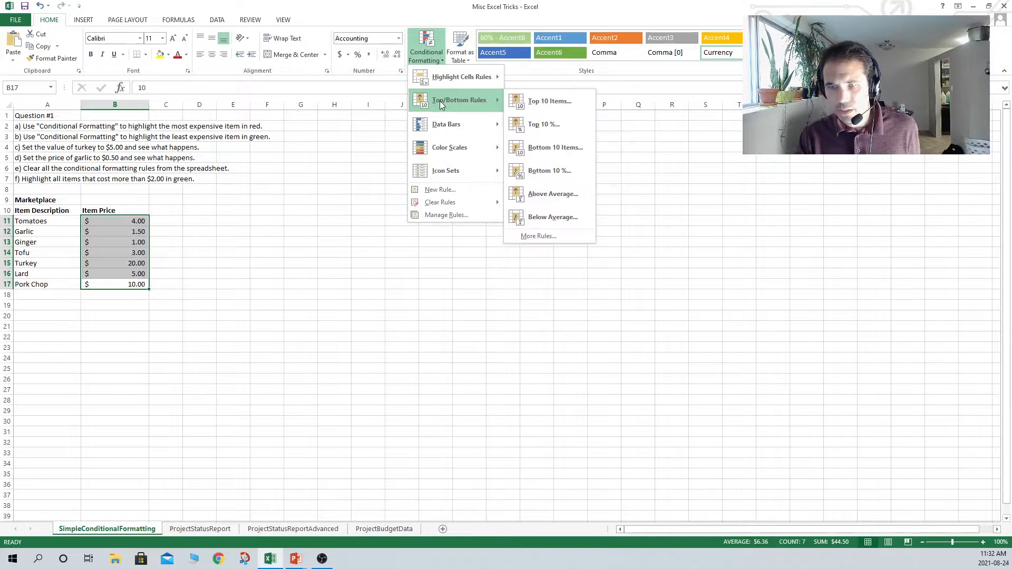
left_click(537, 102)
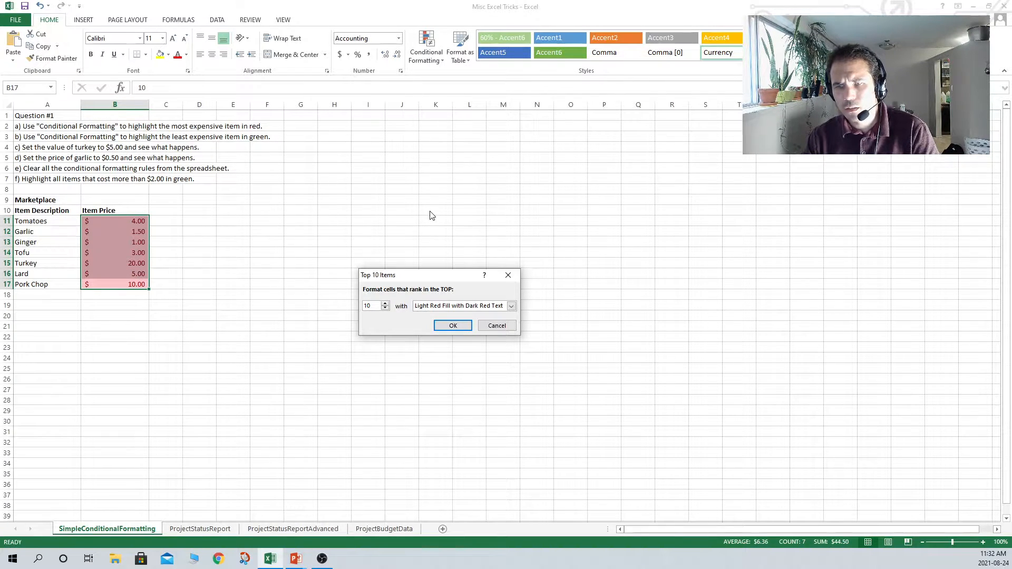
key("BackSpace")
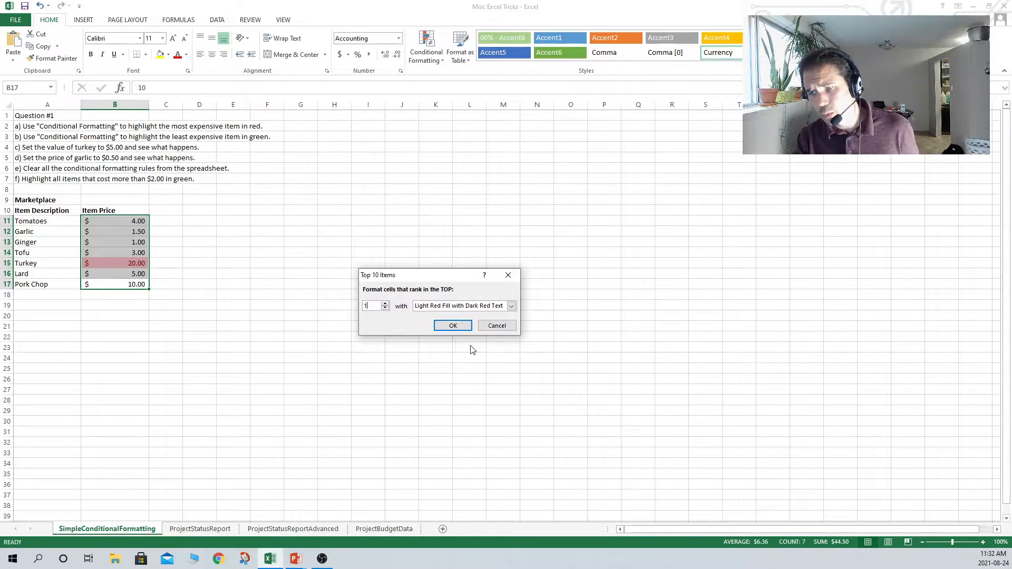
left_click(449, 323)
left_click(161, 186)
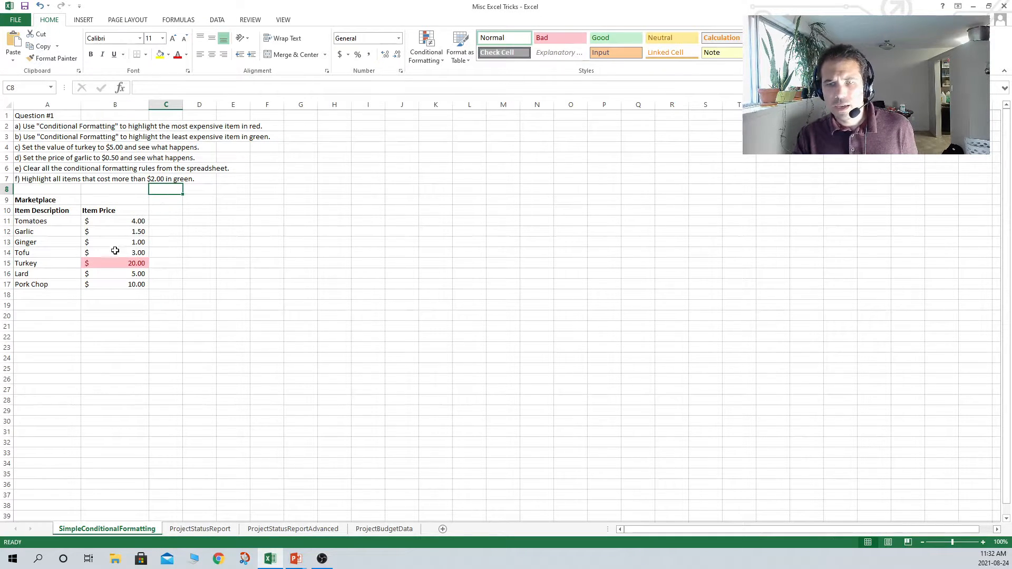
left_click(42, 264)
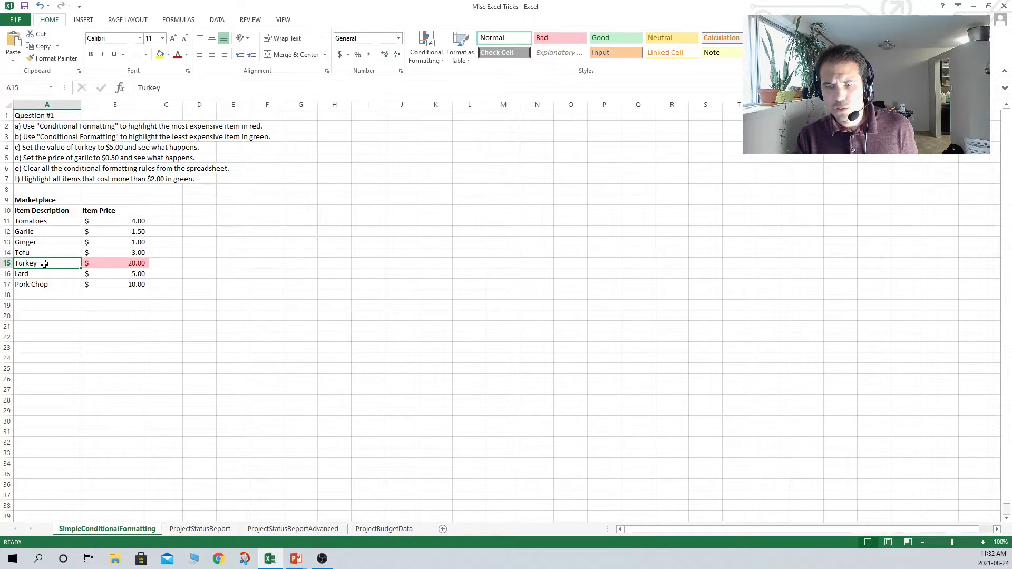
left_click(102, 262)
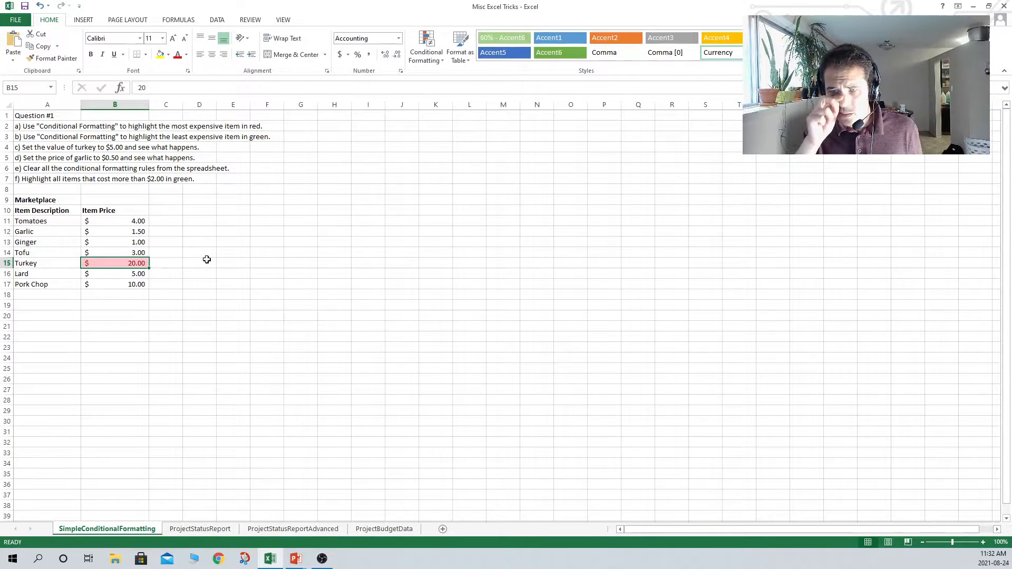
Add a Bottom 10 Items rule to prices B11:B17, limited to 1 item, with Green Fill with Dark Green Text
left_click(127, 288)
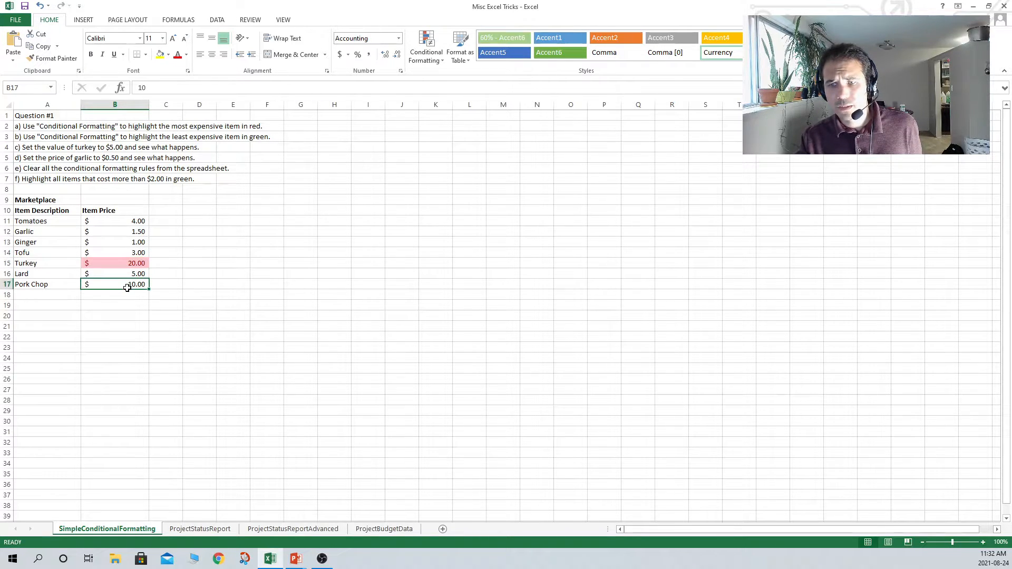
left_click_drag(127, 288, 125, 222)
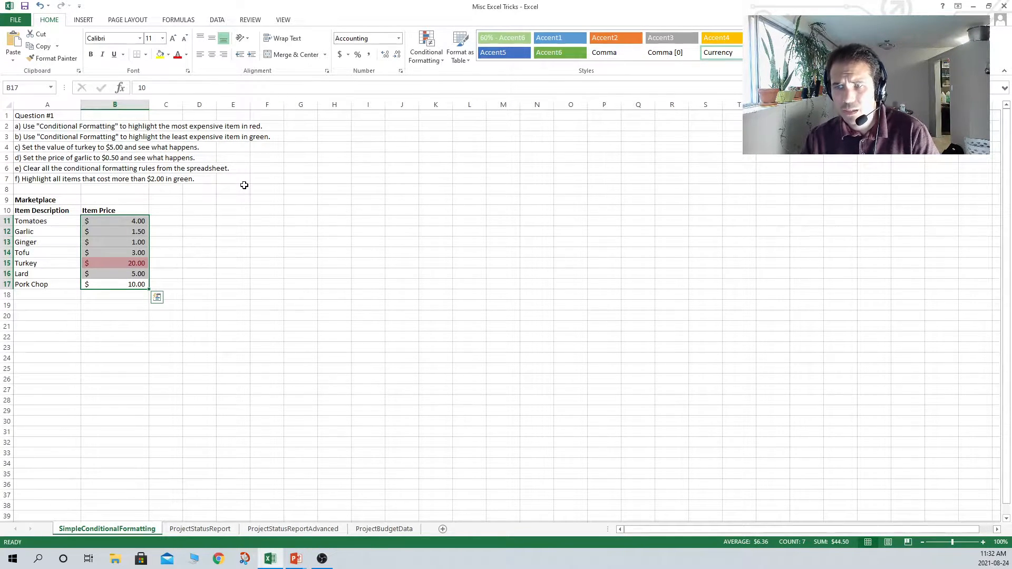
left_click(425, 62)
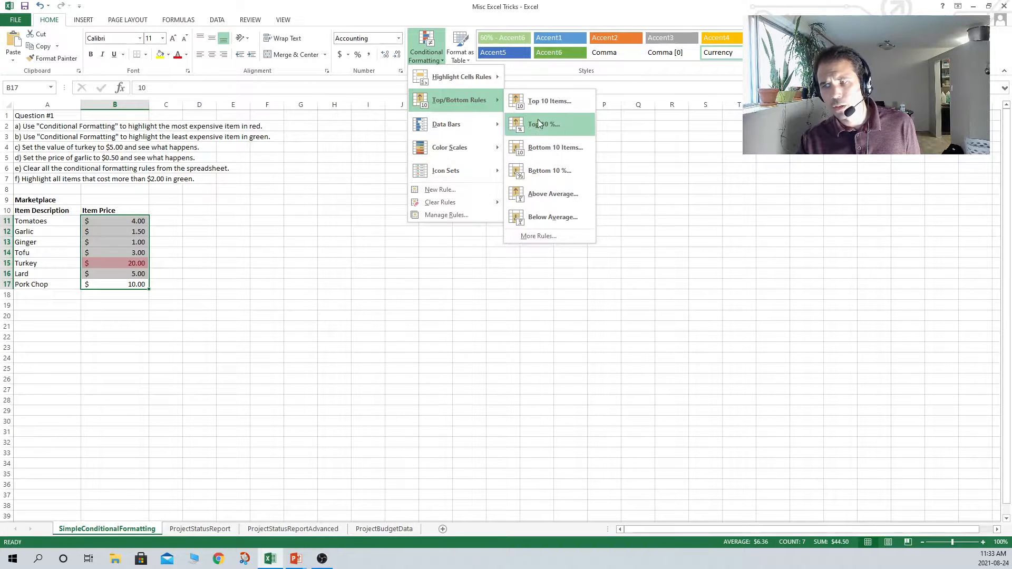
left_click(565, 151)
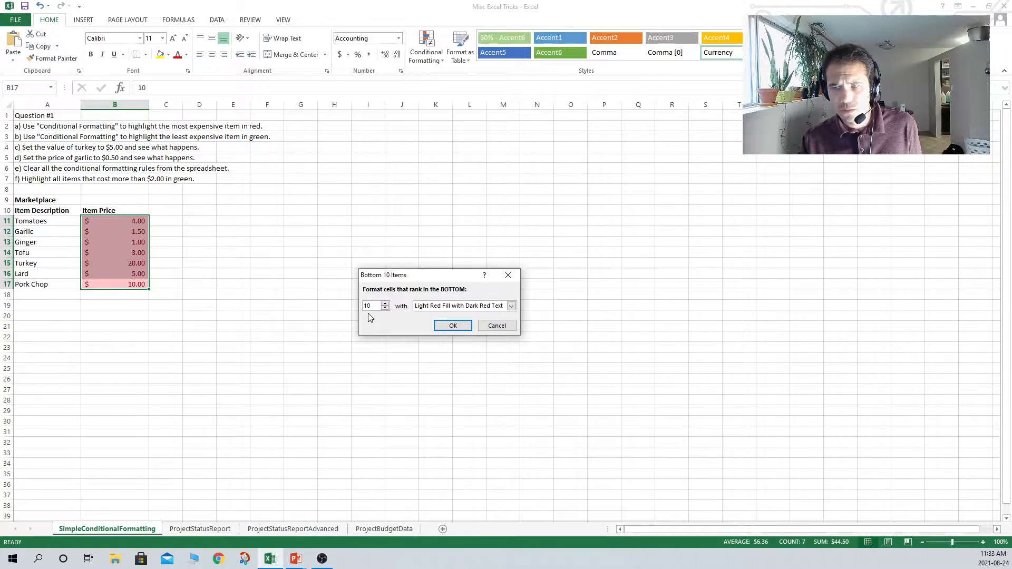
key("BackSpace")
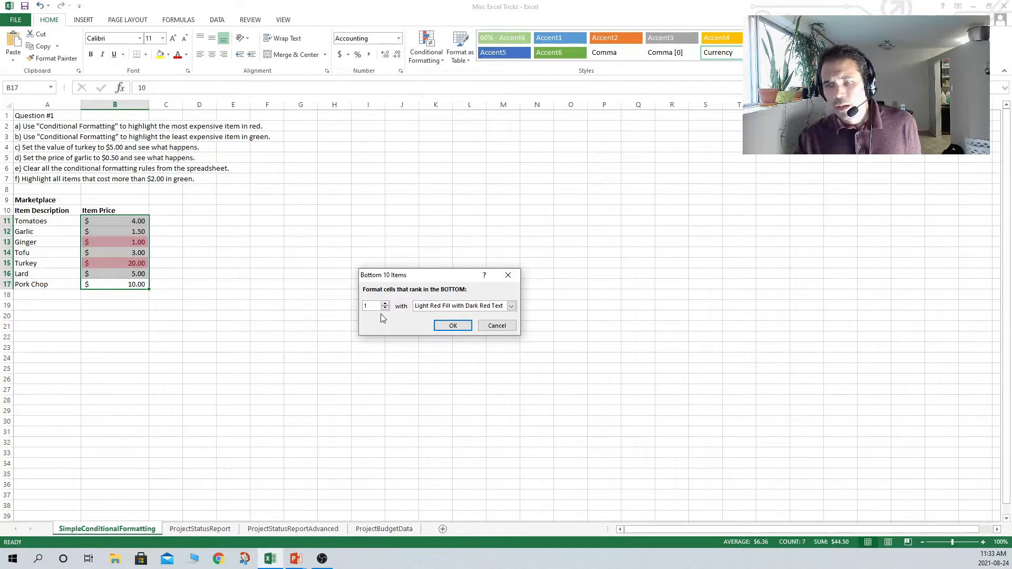
left_click(443, 308)
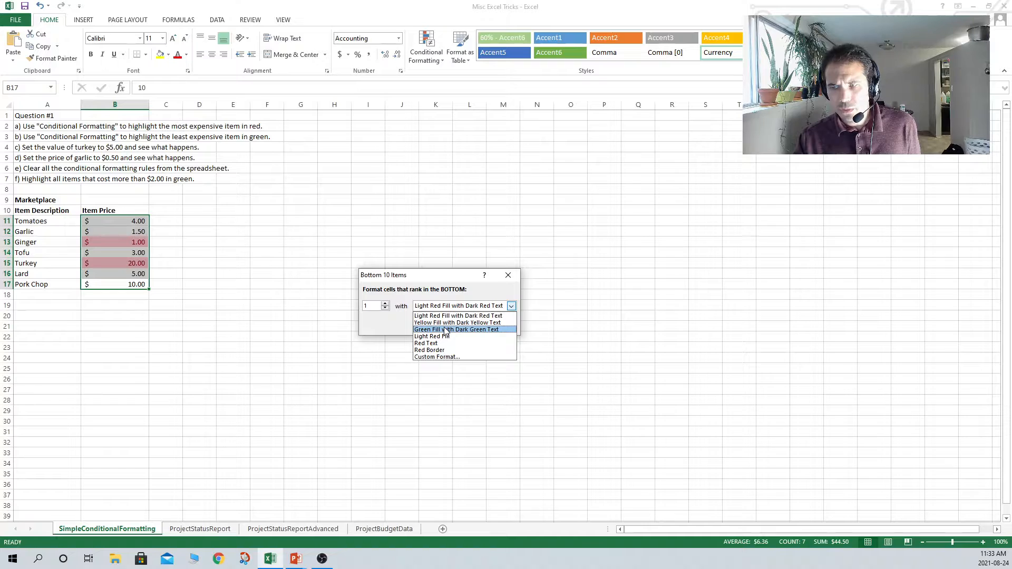
left_click(445, 330)
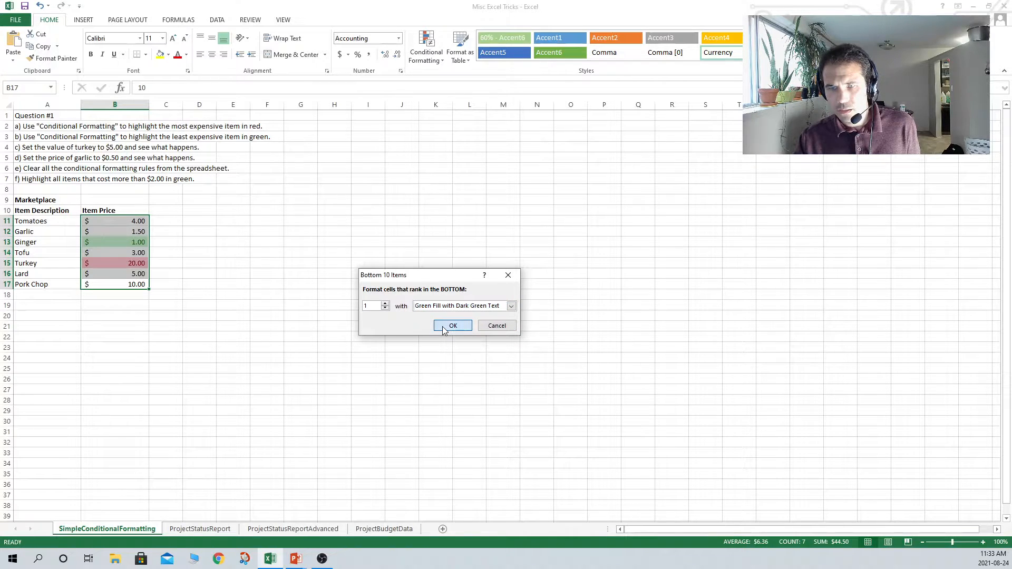
left_click(445, 326)
left_click(209, 232)
left_click(132, 243)
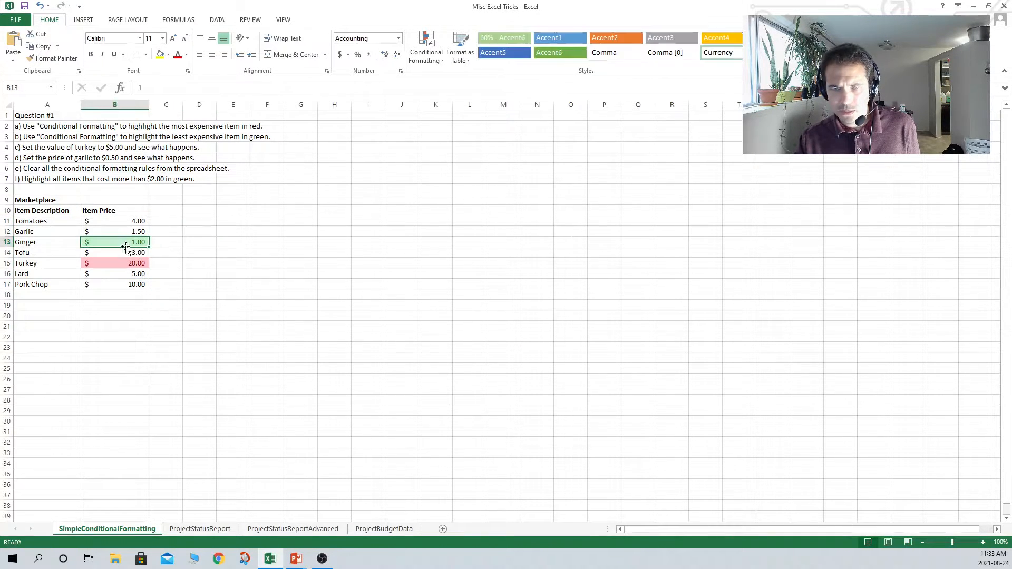
left_click(37, 241)
left_click(108, 241)
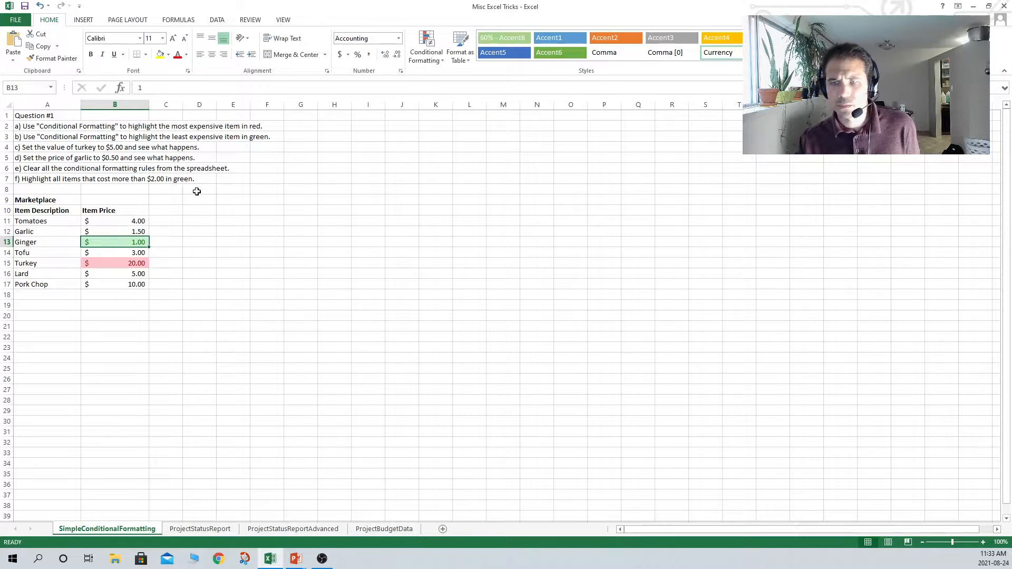
Set the turkey's price in cell B15 to 5
left_click(196, 199)
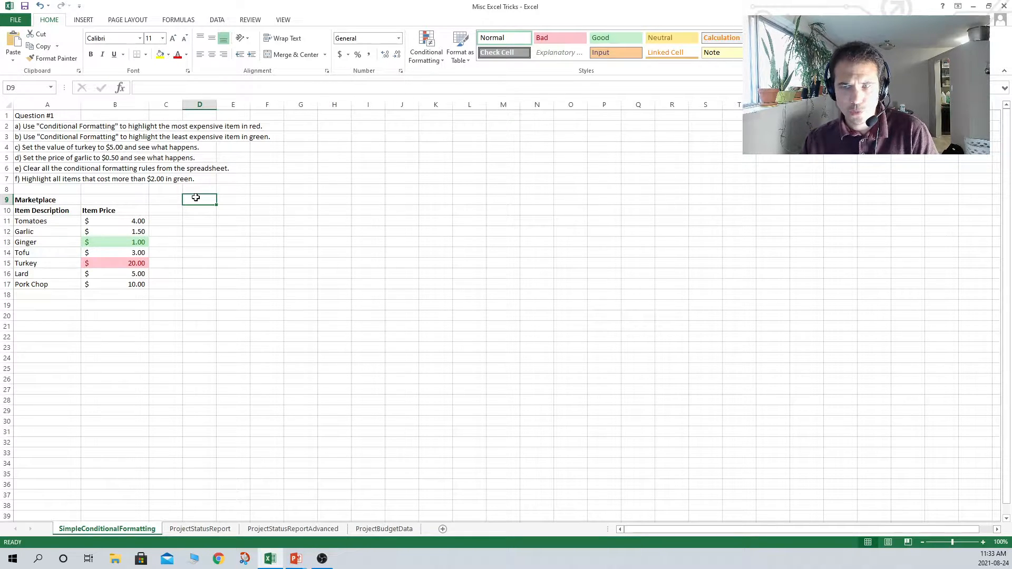
key("Down")
key("Down")
key("Down")
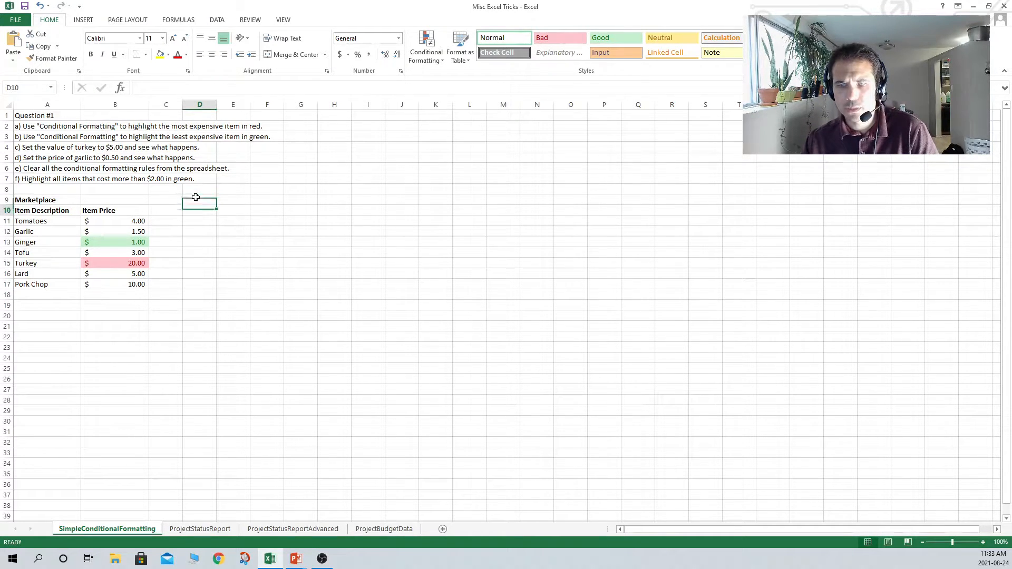
key("Left")
key("Down")
key("Down")
key("Down")
key("Left")
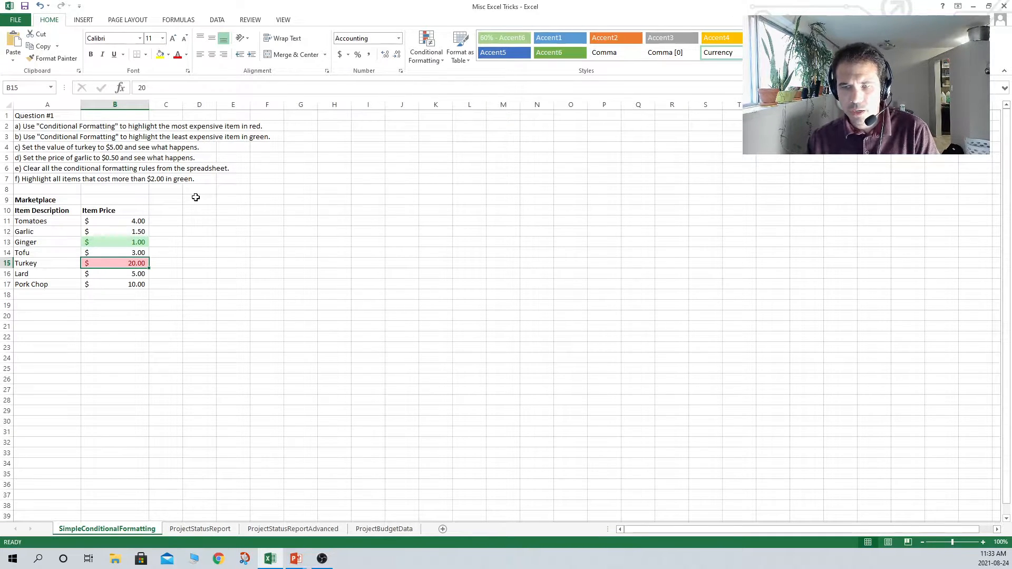
type("5")
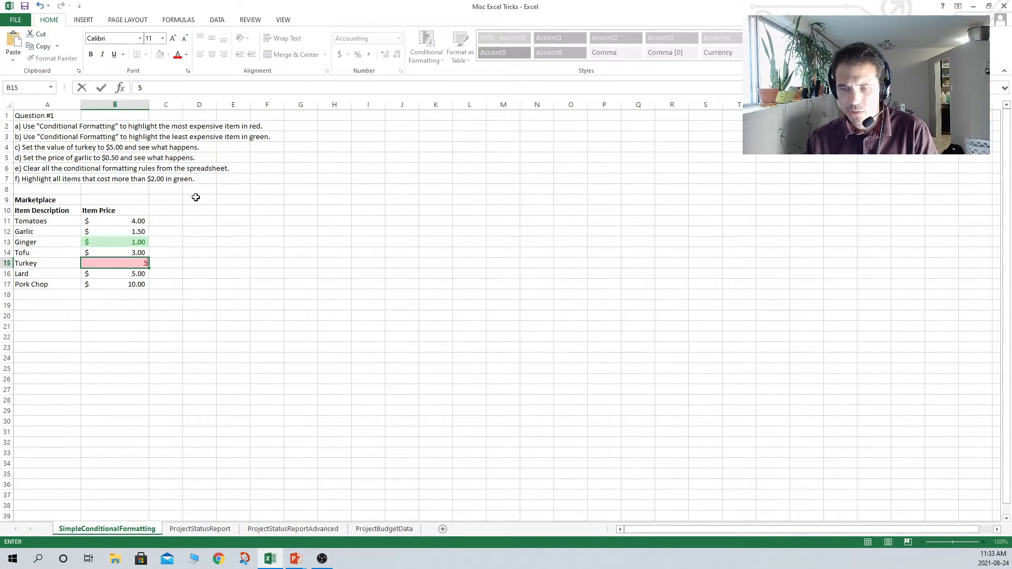
key("Return")
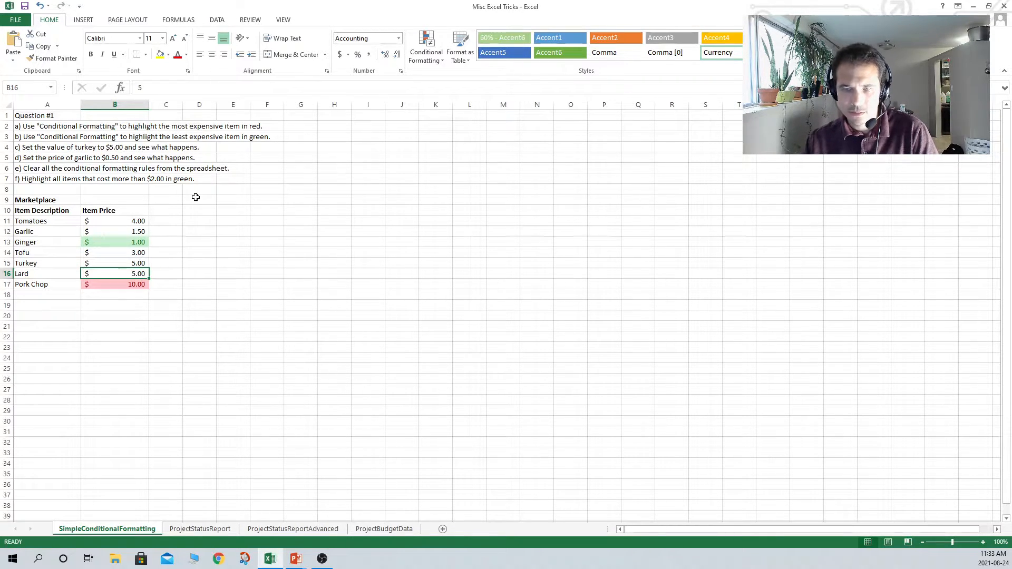
Set the garlic's price in cell B12 to 0.5
key("Down")
key("Up")
key("Up")
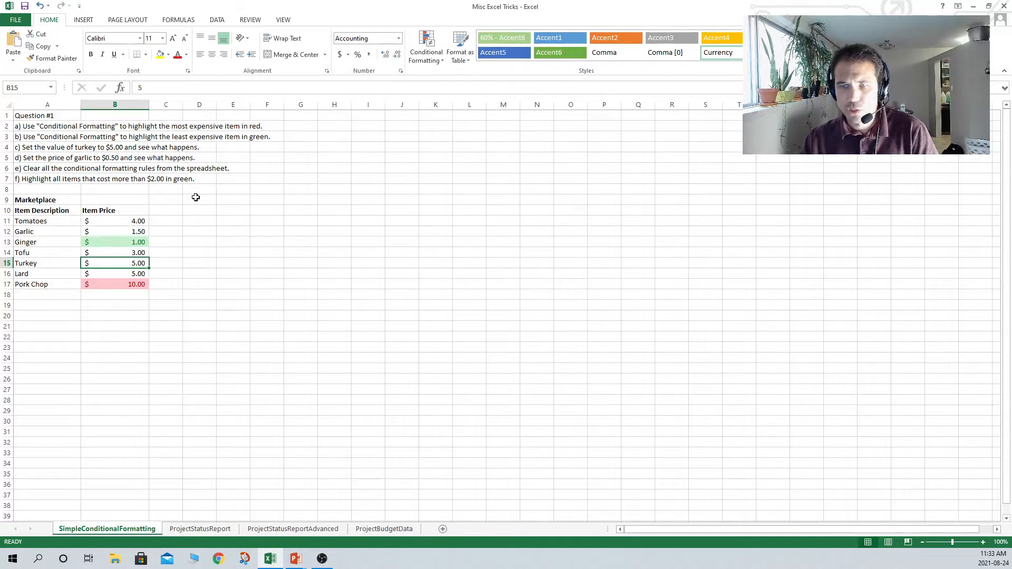
key("Up")
key("Up")
key("Up")
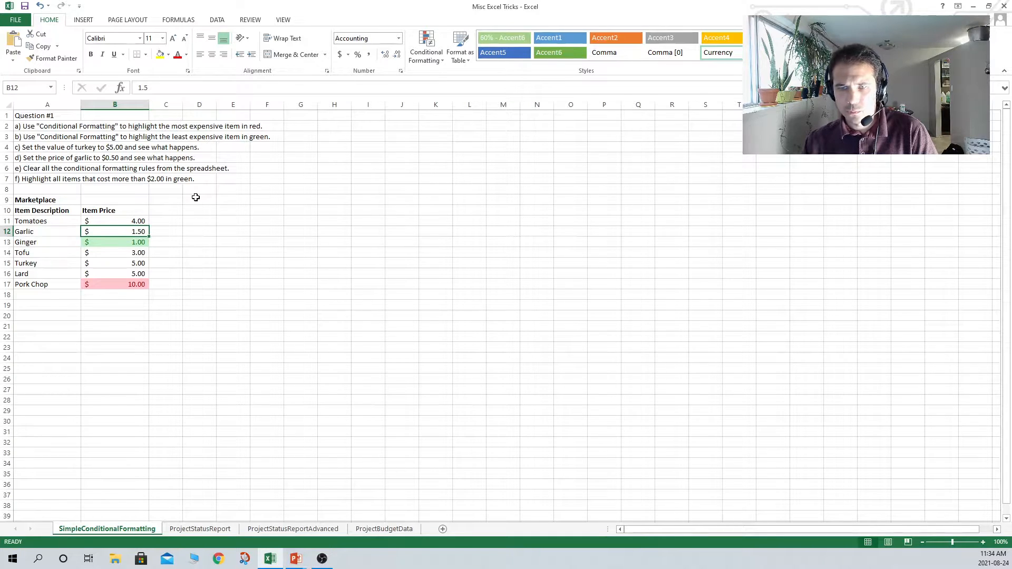
type("0")
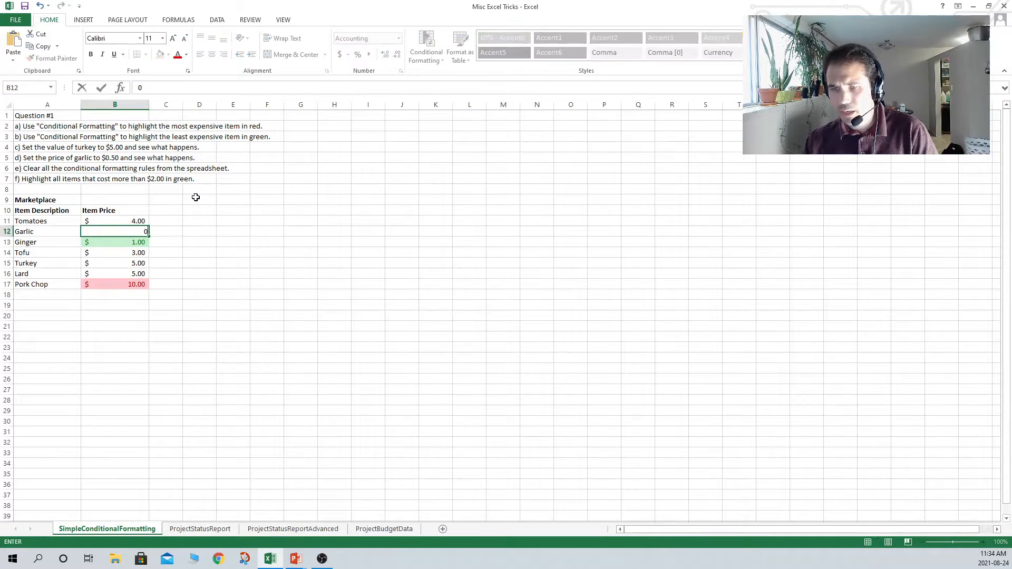
type(".5")
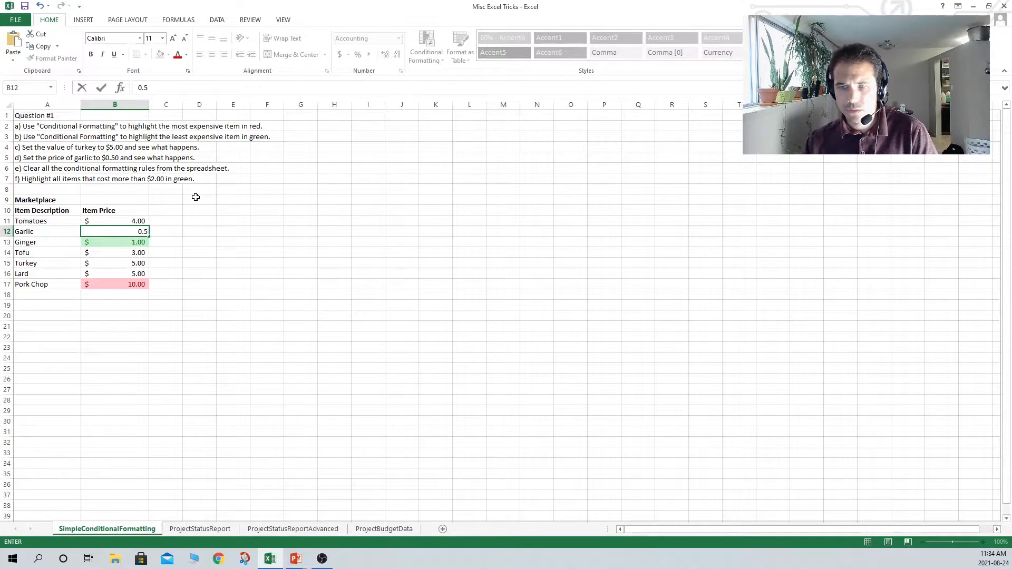
key("Return")
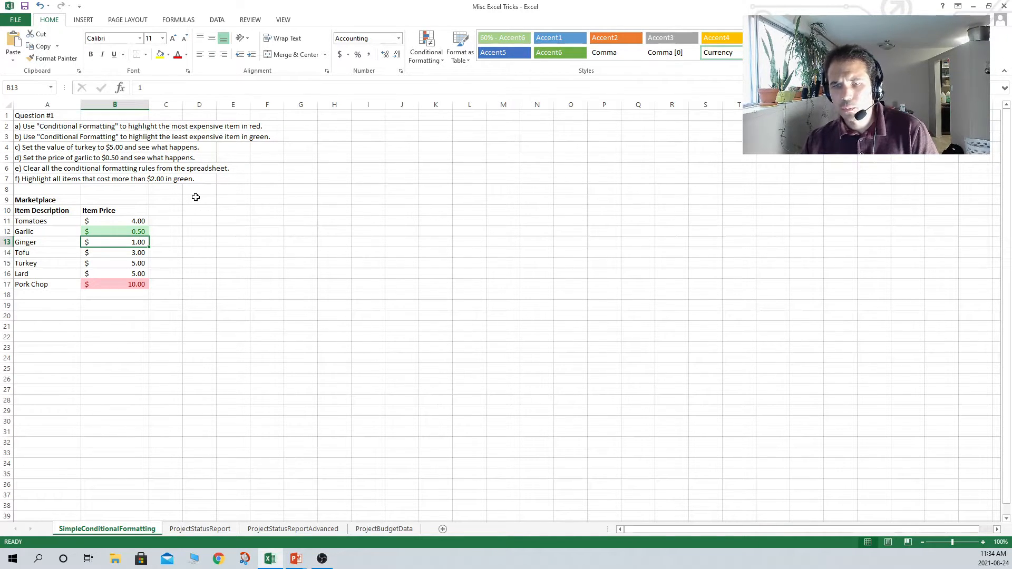
Clear all conditional formatting rules from the entire sheet
key("Right")
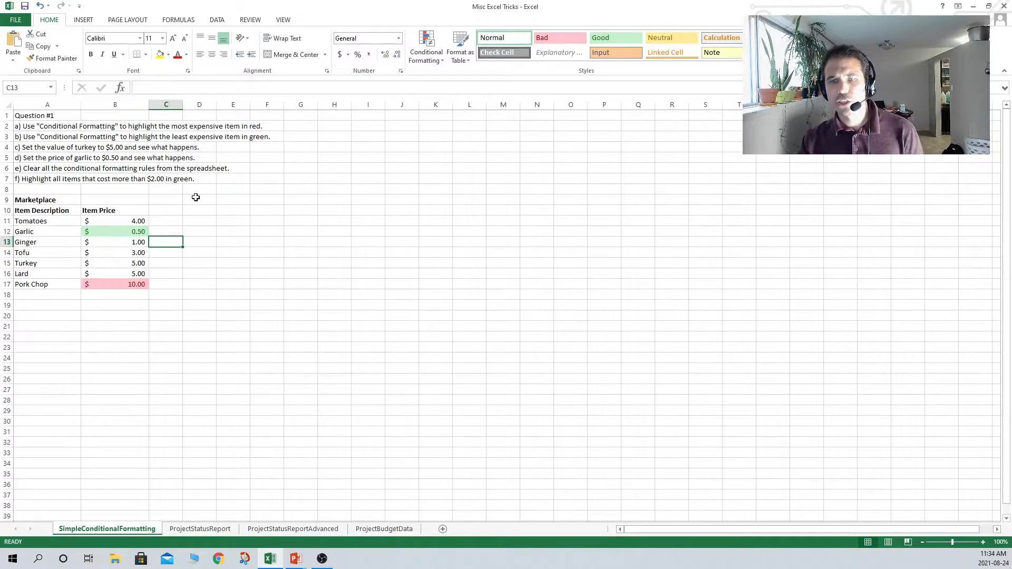
left_click(430, 54)
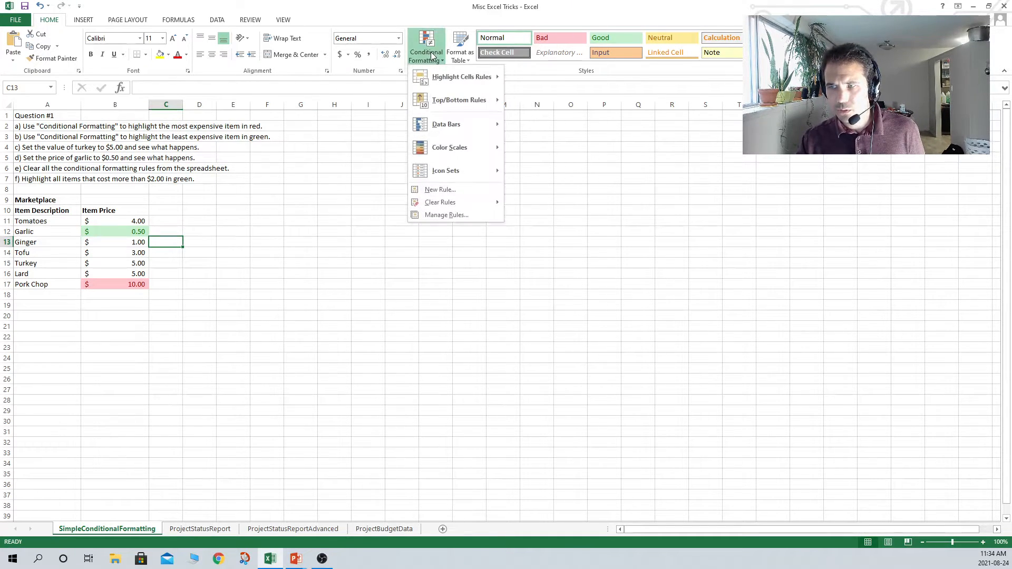
mouse_move(457, 202)
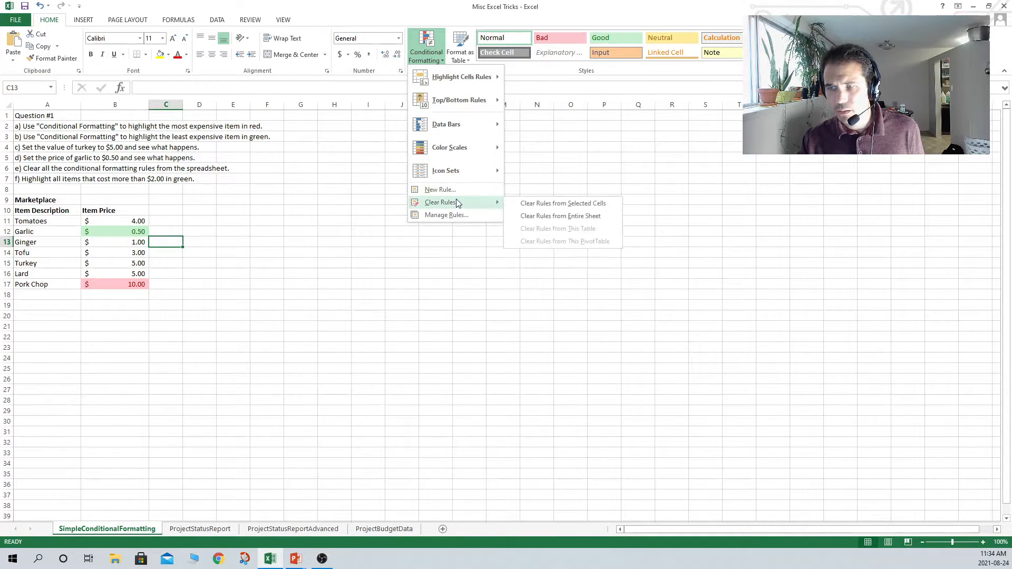
left_click(554, 217)
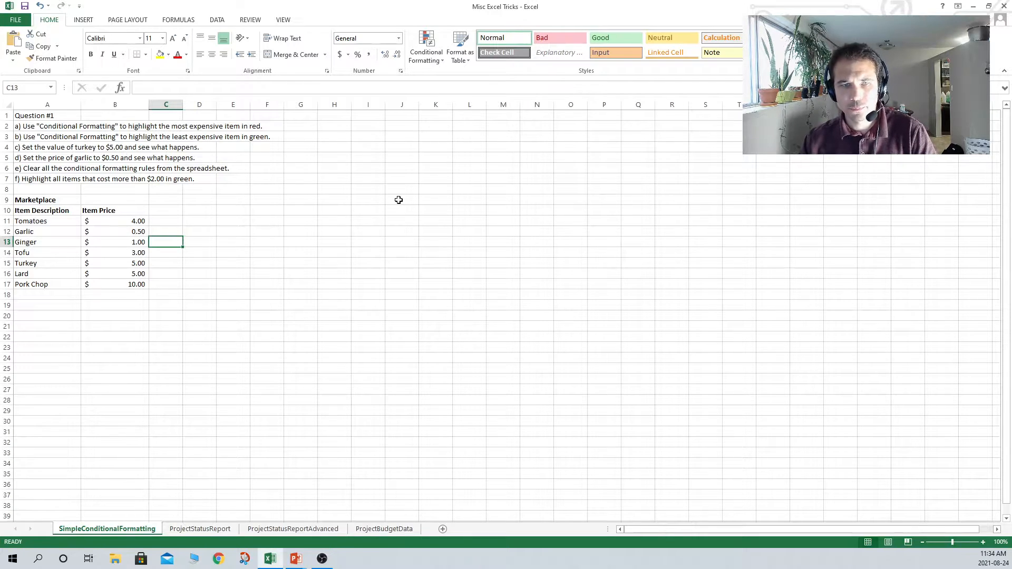
Add a Greater Than highlight rule to prices B11:B17 for values above 2.00, with Green Fill with Dark Green Text
key("Down")
key("Down")
key("Down")
key("Down")
key("Left")
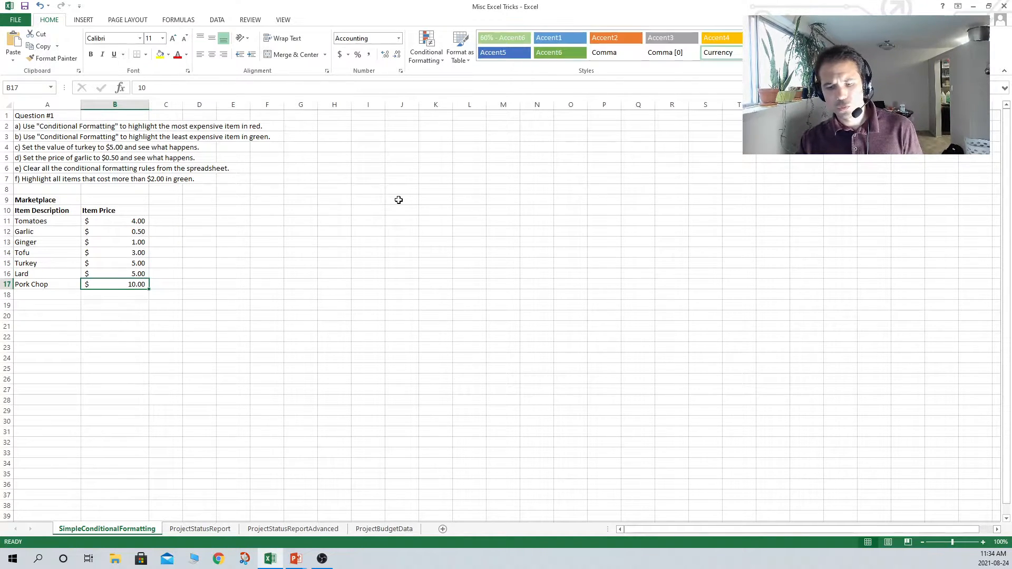
key("shift+Up")
key("shift+Up")
key("shift+Up")
key("shift+Up")
key("shift+Up")
key("shift+Up")
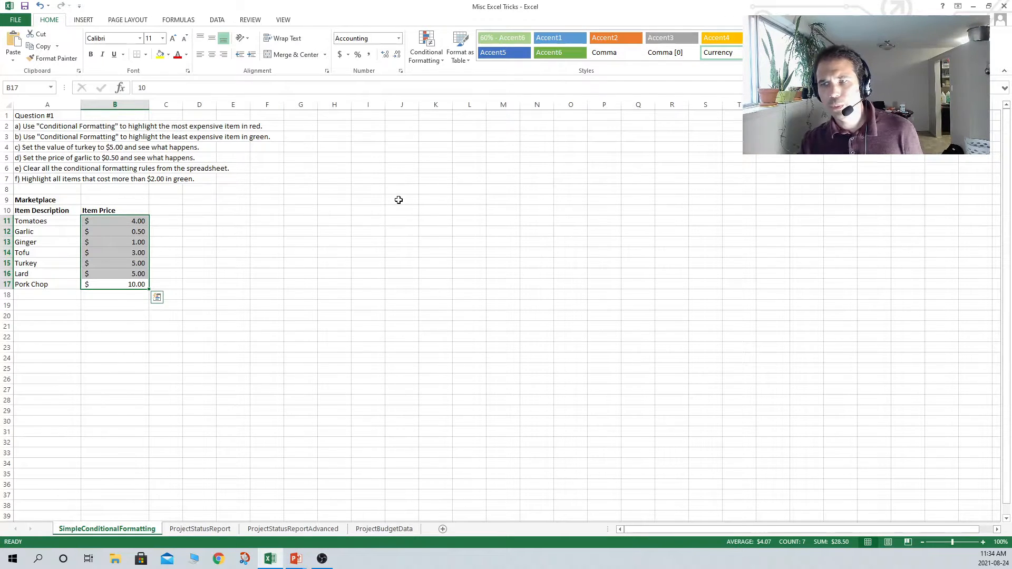
left_click(441, 61)
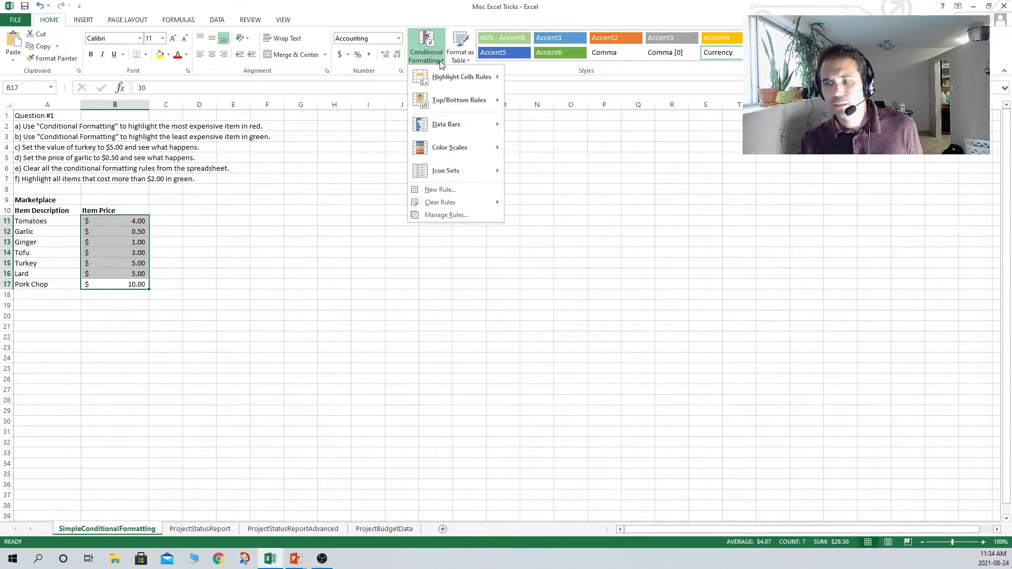
mouse_move(441, 82)
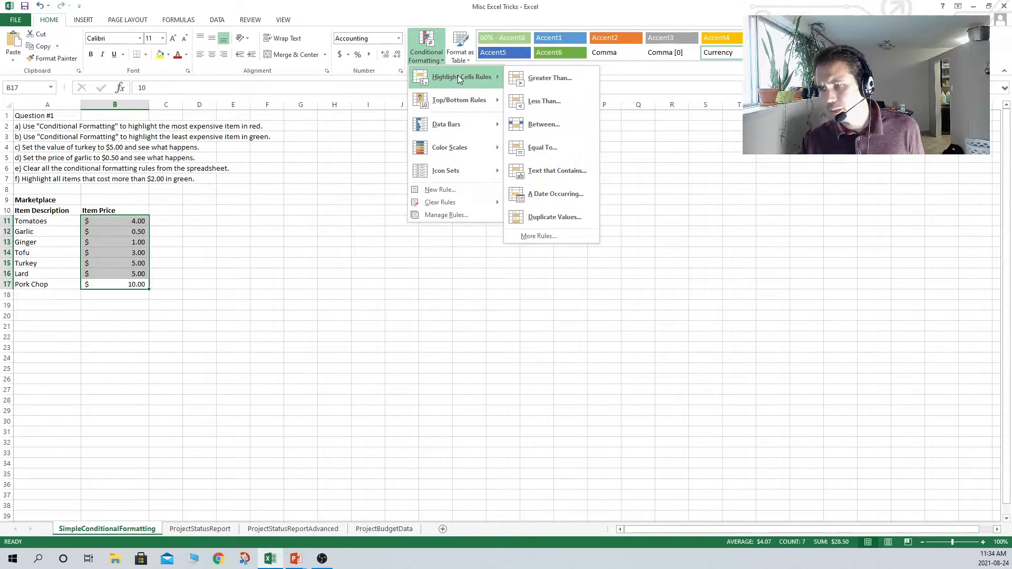
left_click(548, 78)
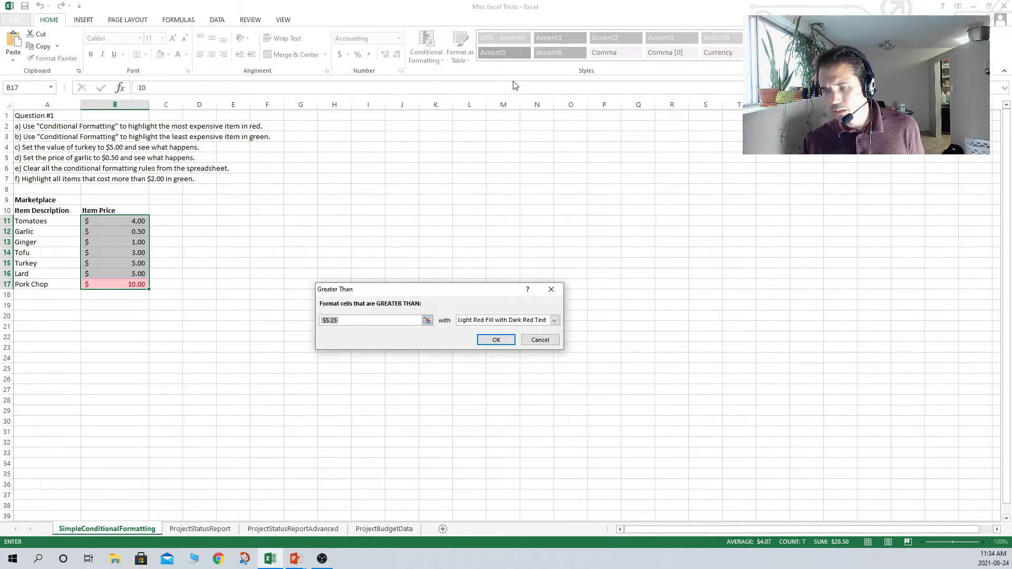
type("2.")
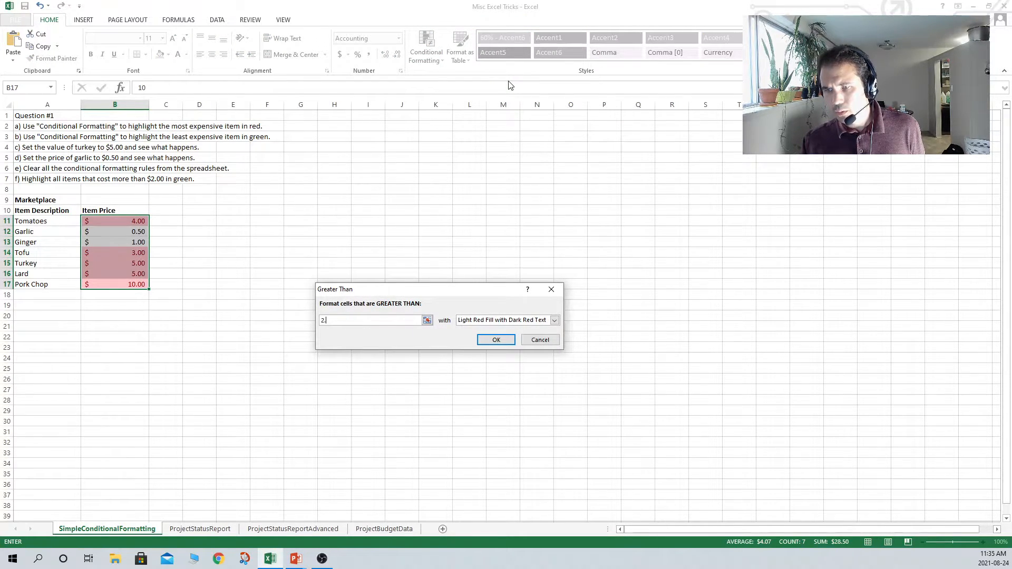
type("00")
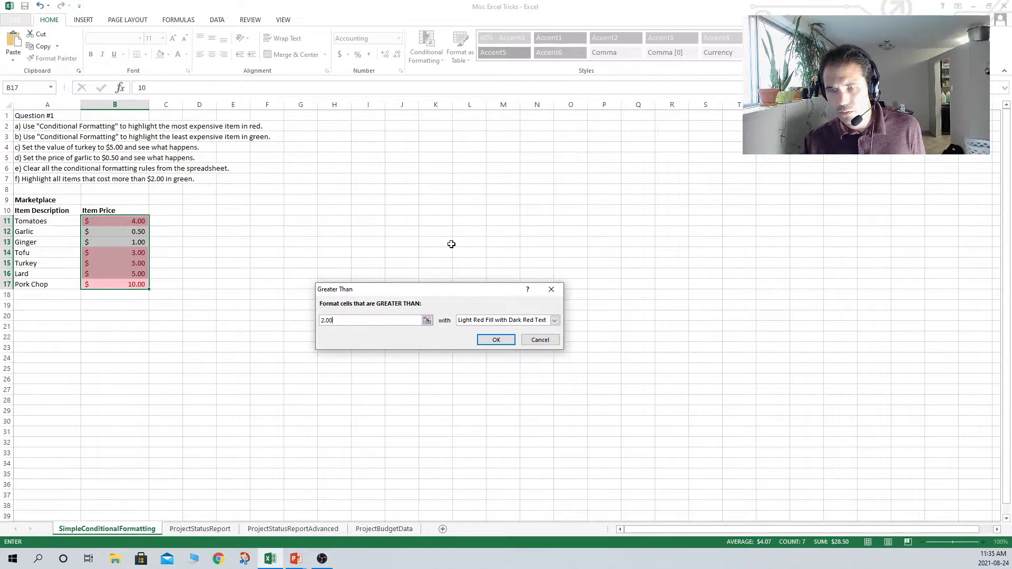
left_click(513, 320)
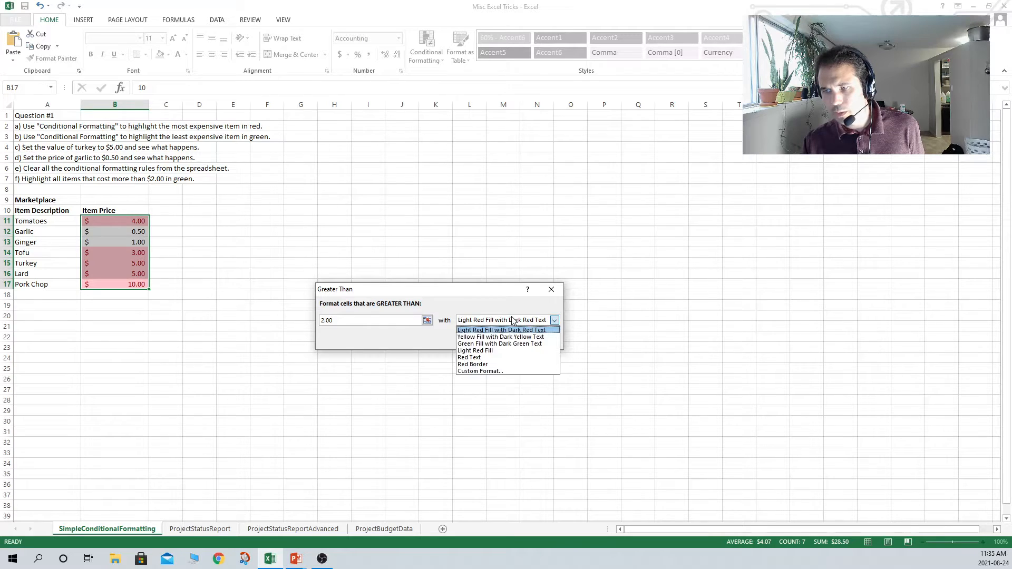
left_click(518, 344)
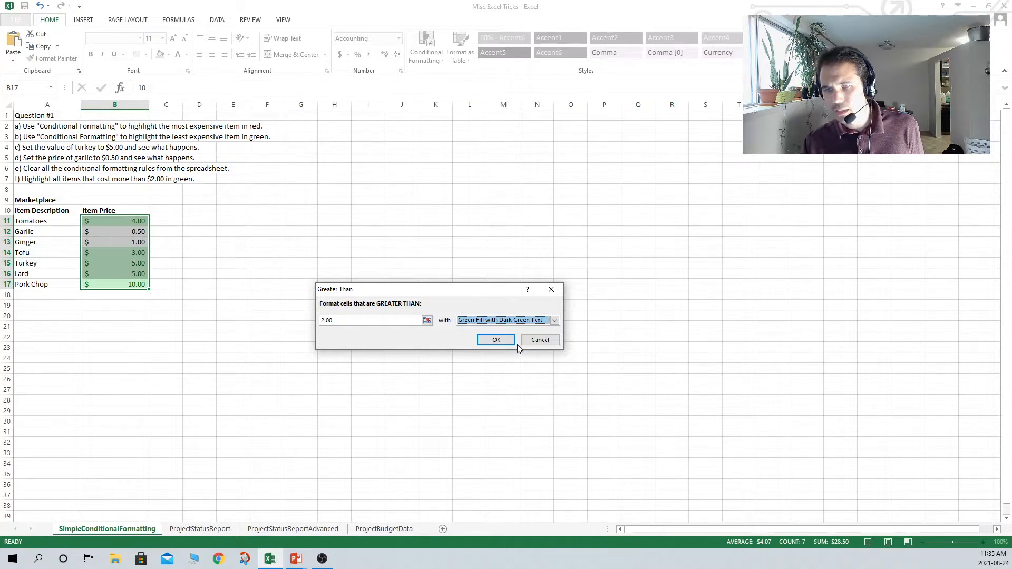
left_click(496, 340)
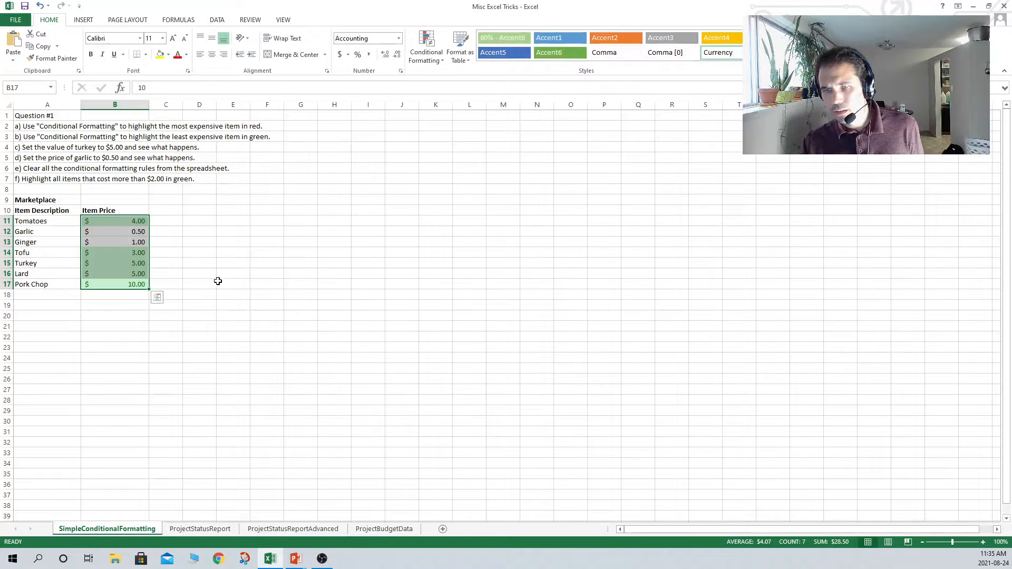
left_click(170, 230)
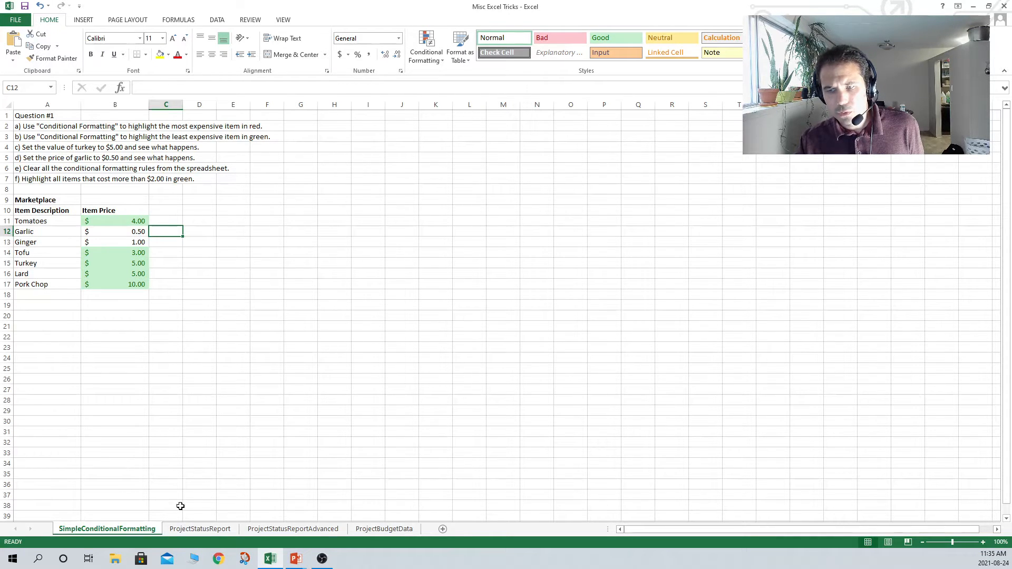
On the ProjectStatusReport sheet, open a Less Than highlight rule for the project budgets in E8:E12
left_click(191, 527)
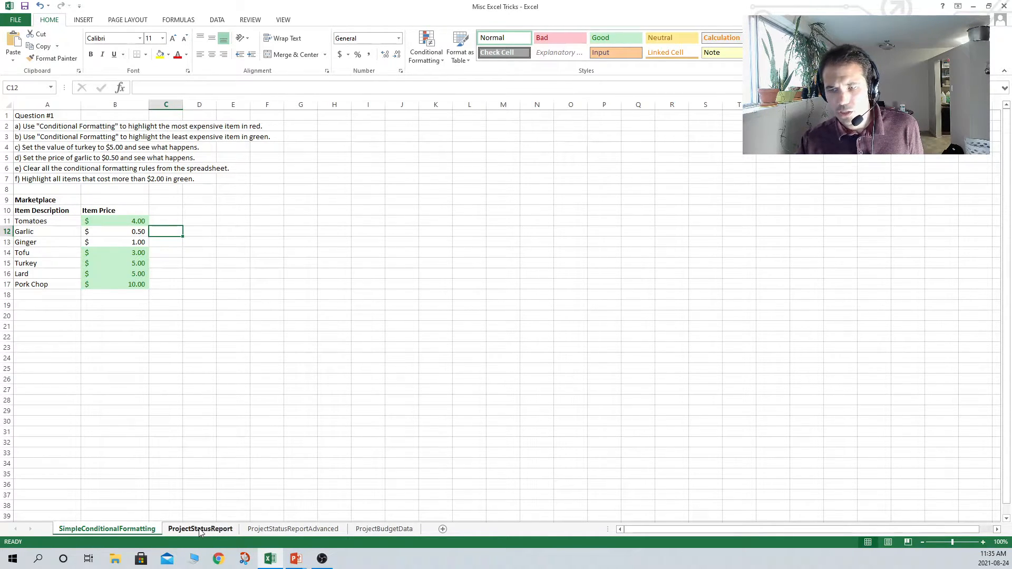
left_click(111, 272)
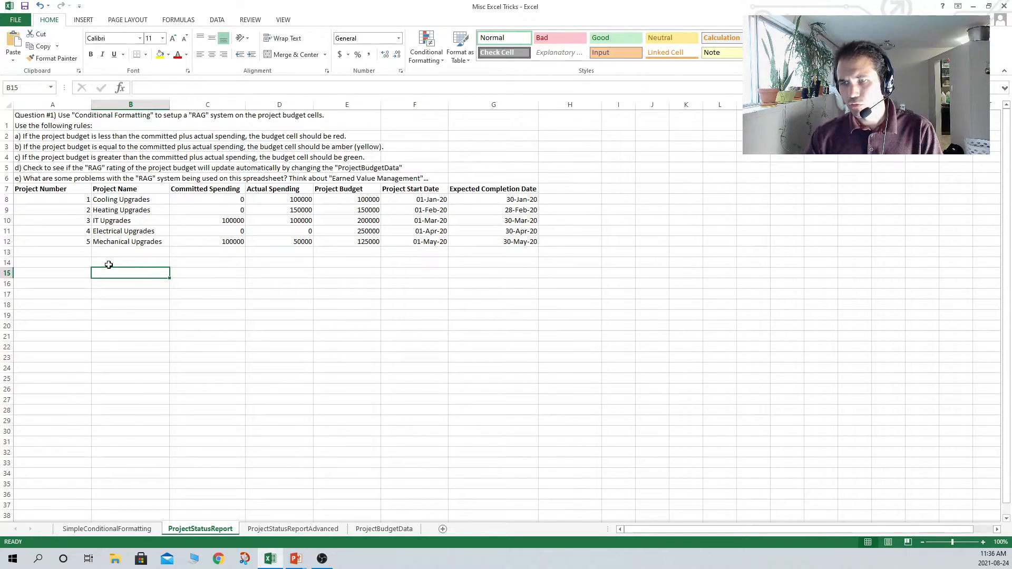
key("Right")
key("Right")
key("Right")
key("Up")
key("Up")
key("Up")
key("Up")
key("Up")
key("Up")
key("Up")
key("shift+Down")
key("shift+Down")
key("shift+Down")
key("shift+Down")
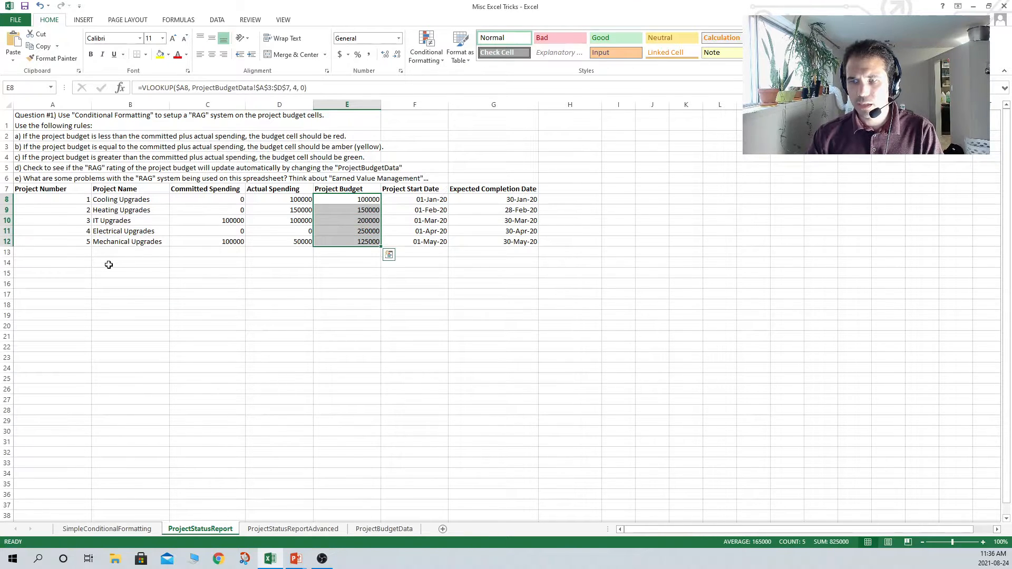
left_click(423, 42)
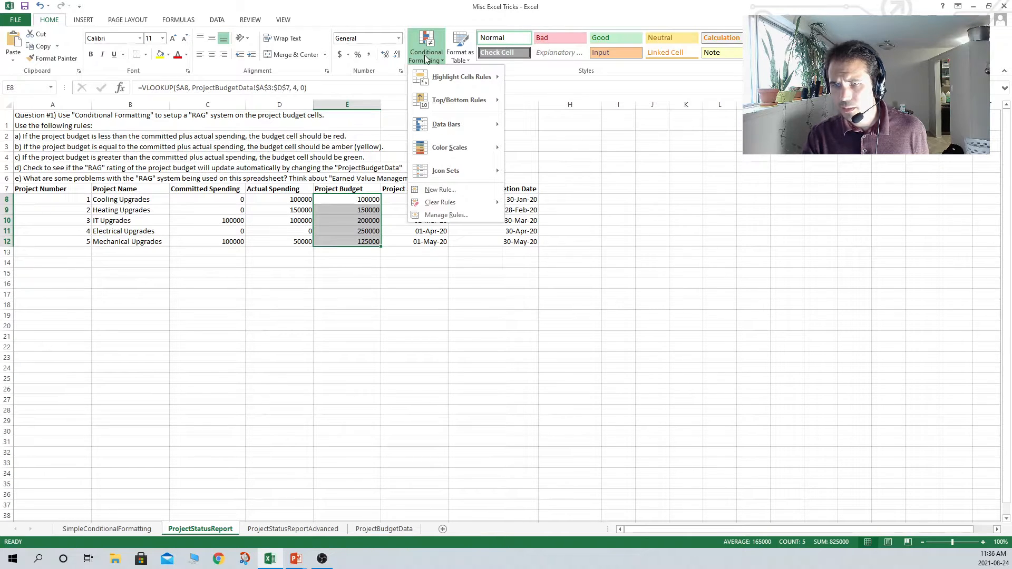
mouse_move(433, 78)
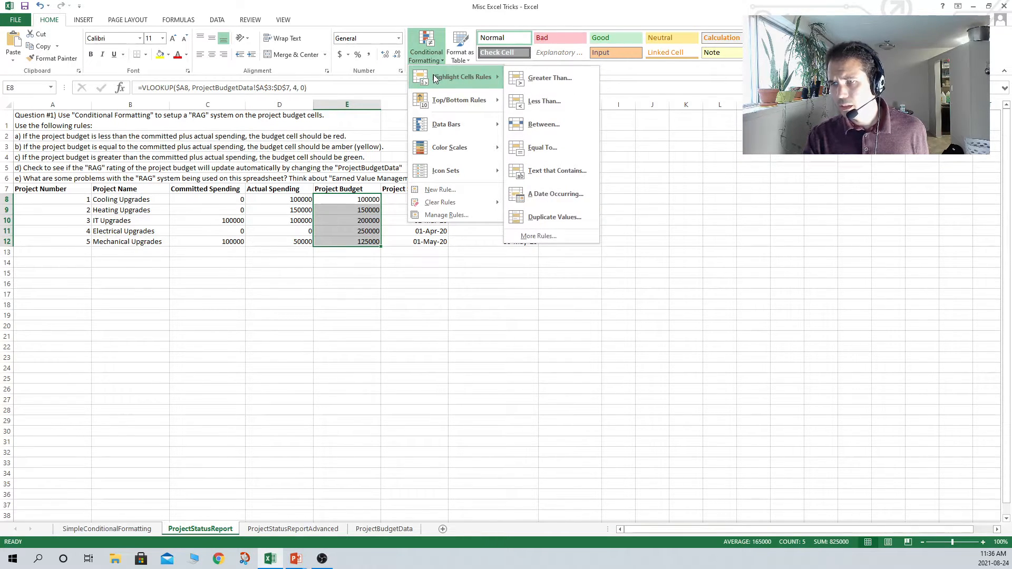
left_click(535, 101)
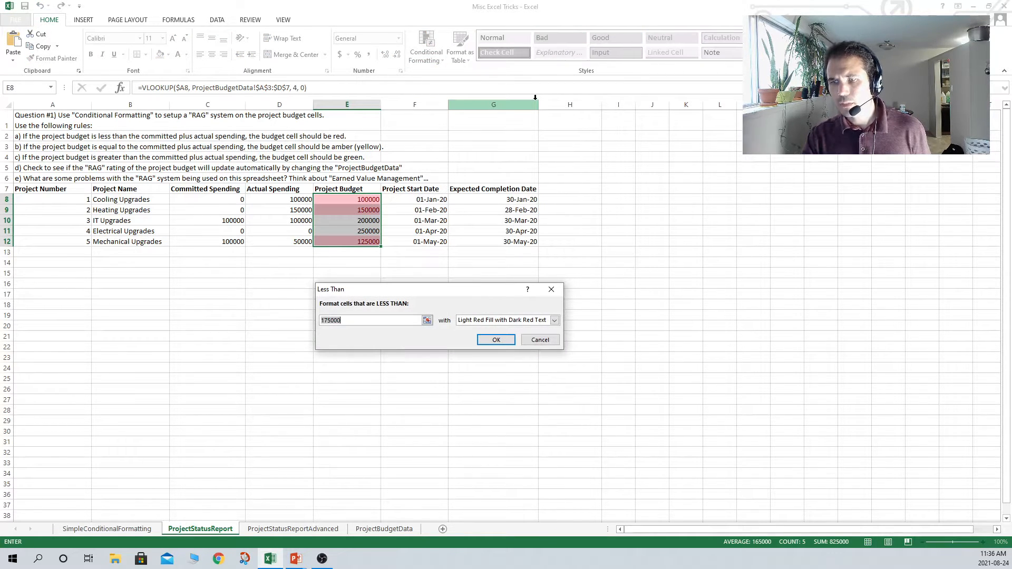
left_click(414, 323)
double_click(413, 323)
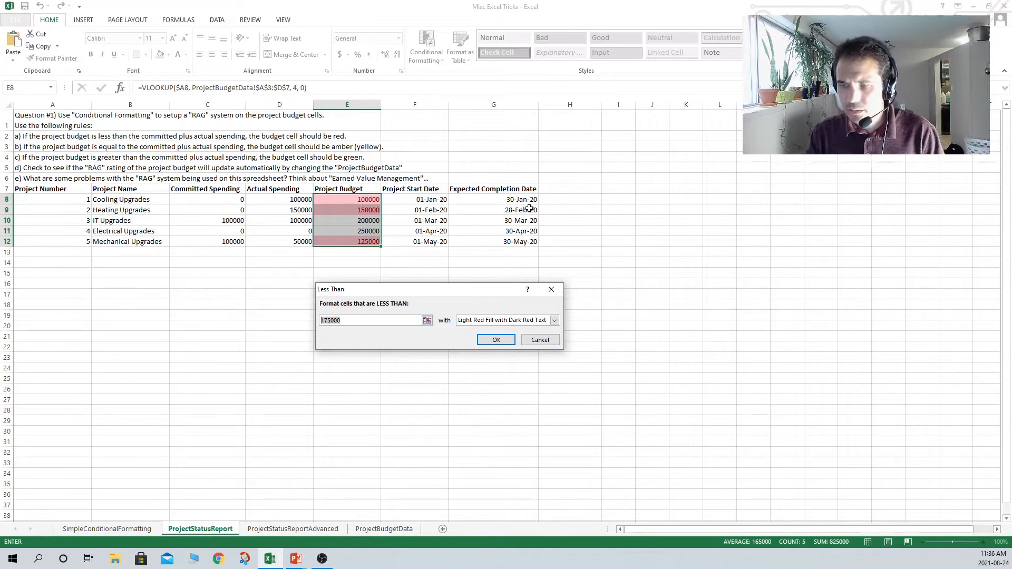
type("=")
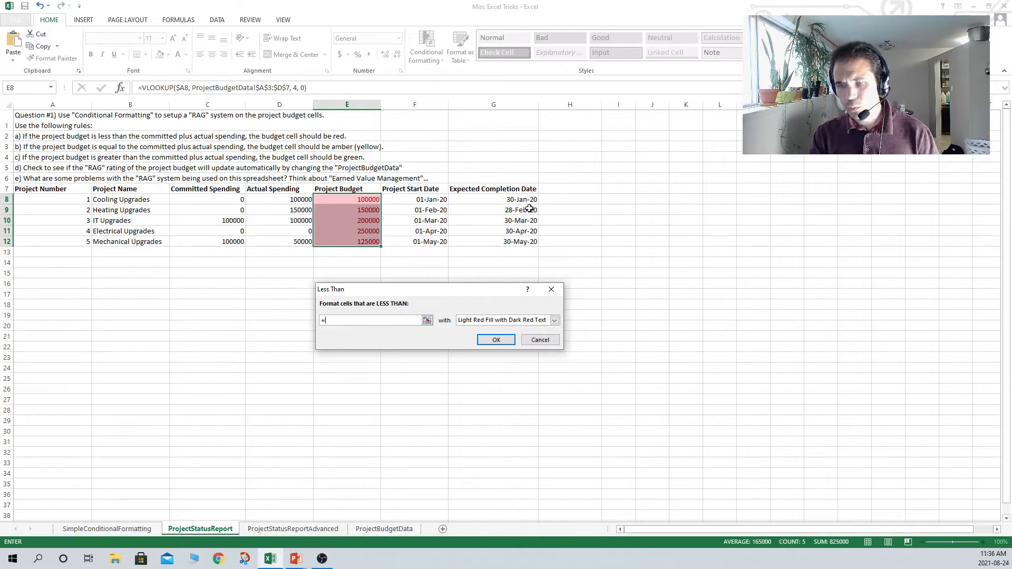
left_click(229, 201)
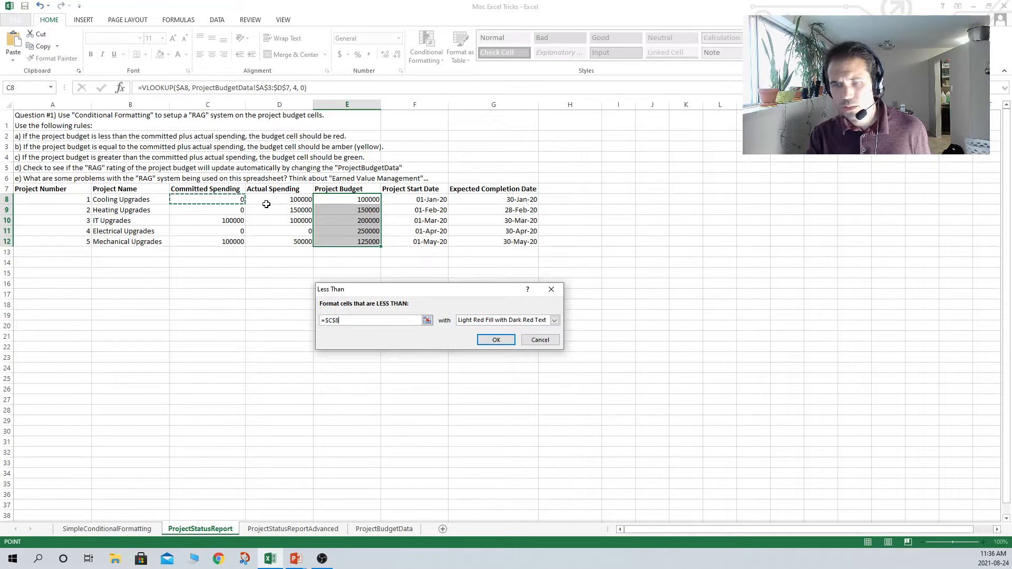
left_click(267, 204)
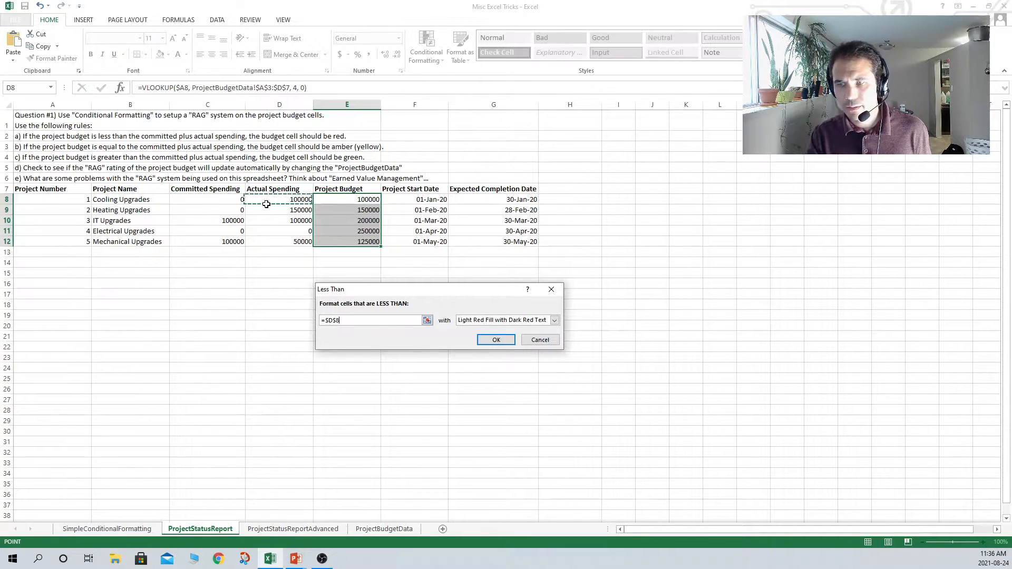
left_click(232, 202)
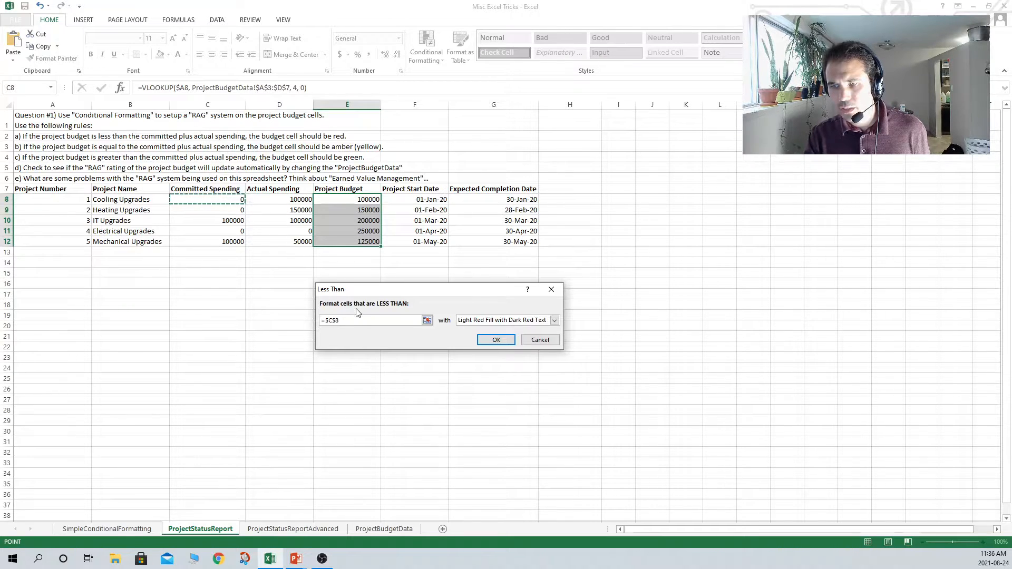
left_click_drag(375, 321, 291, 314)
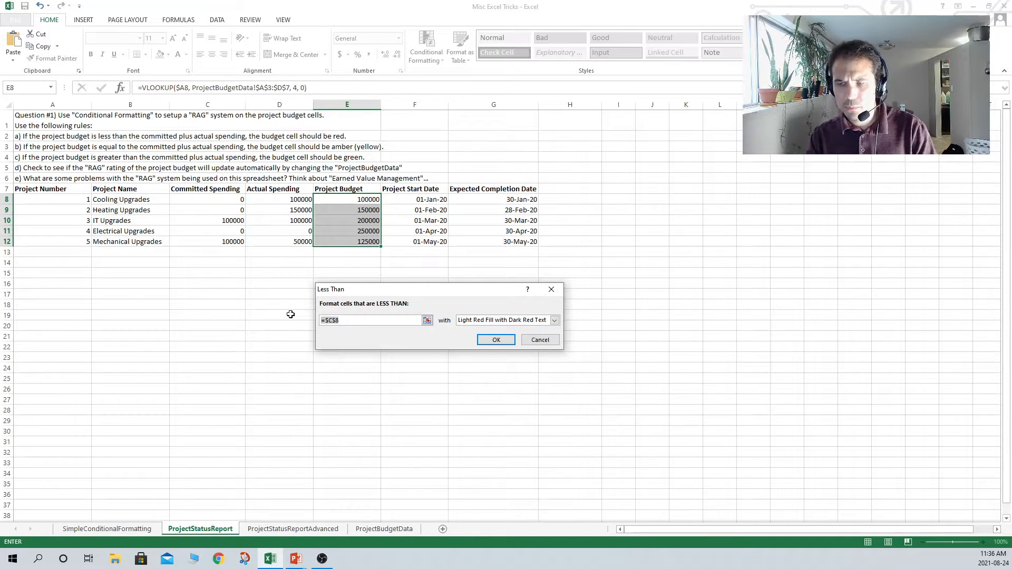
key("BackSpace")
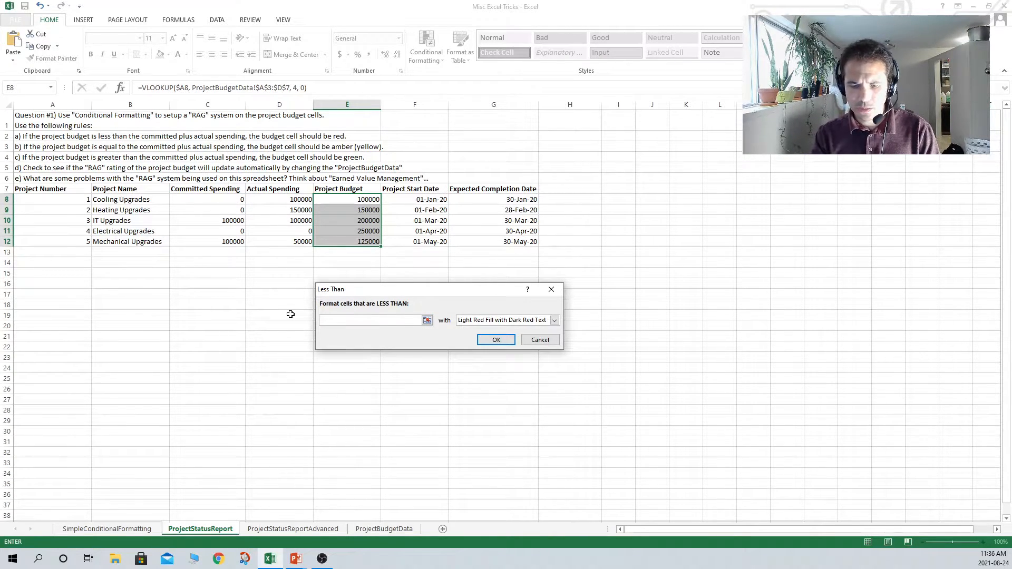
Set the Less Than rule to compare with =C8+D8 using Light Red Fill with Dark Red Text, and apply it
type("=C")
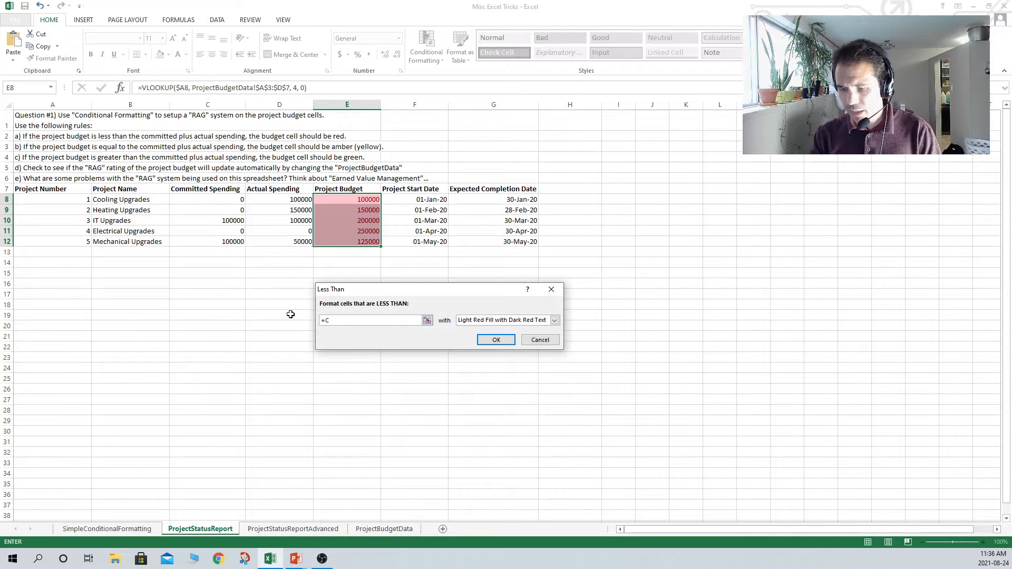
type("8")
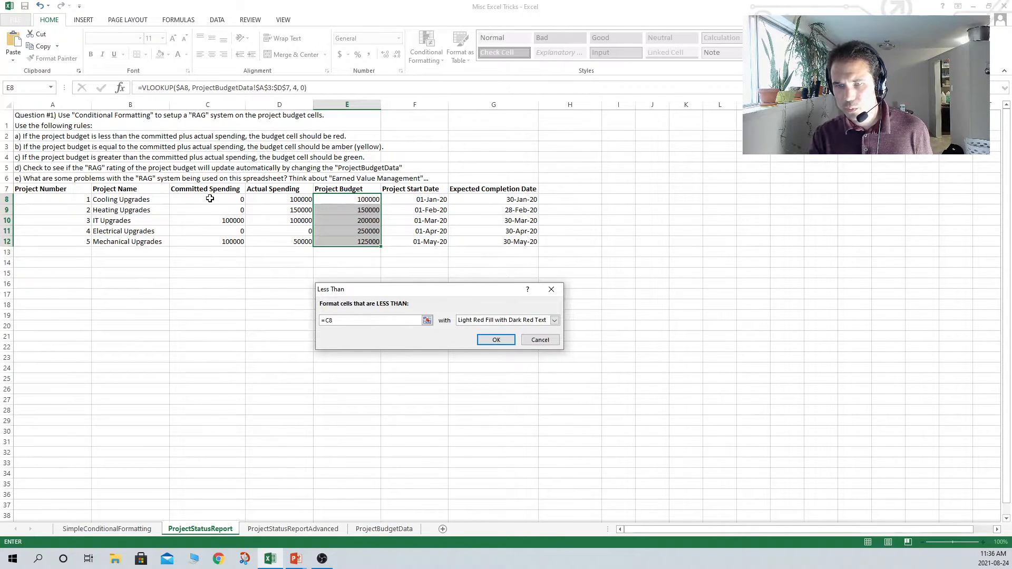
type("+")
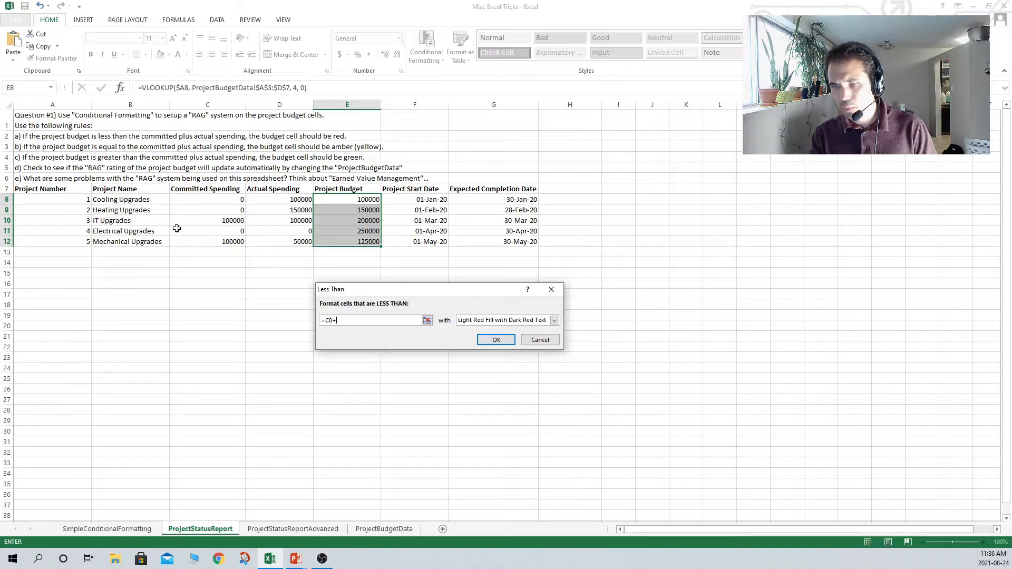
type("D8")
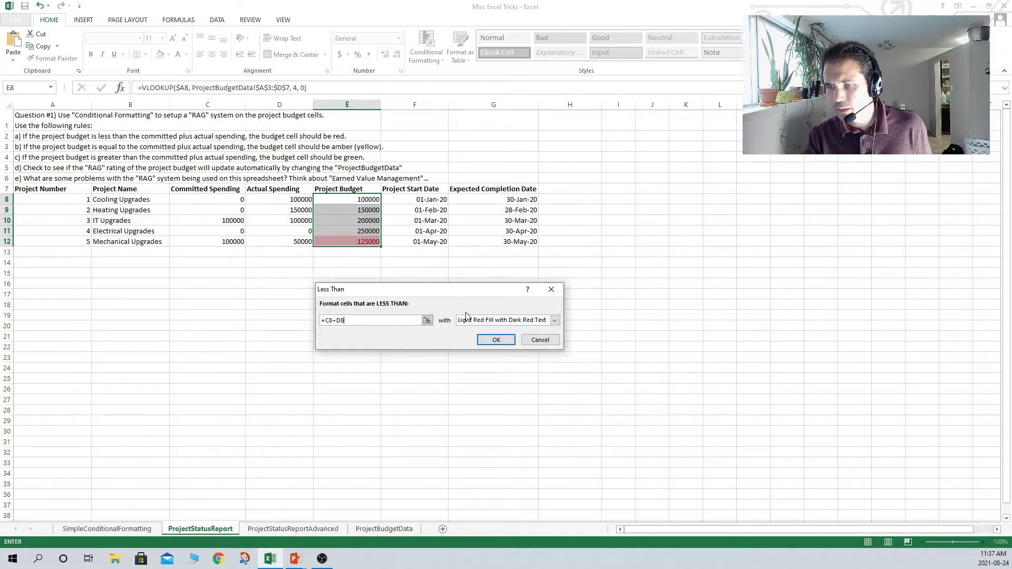
left_click(494, 341)
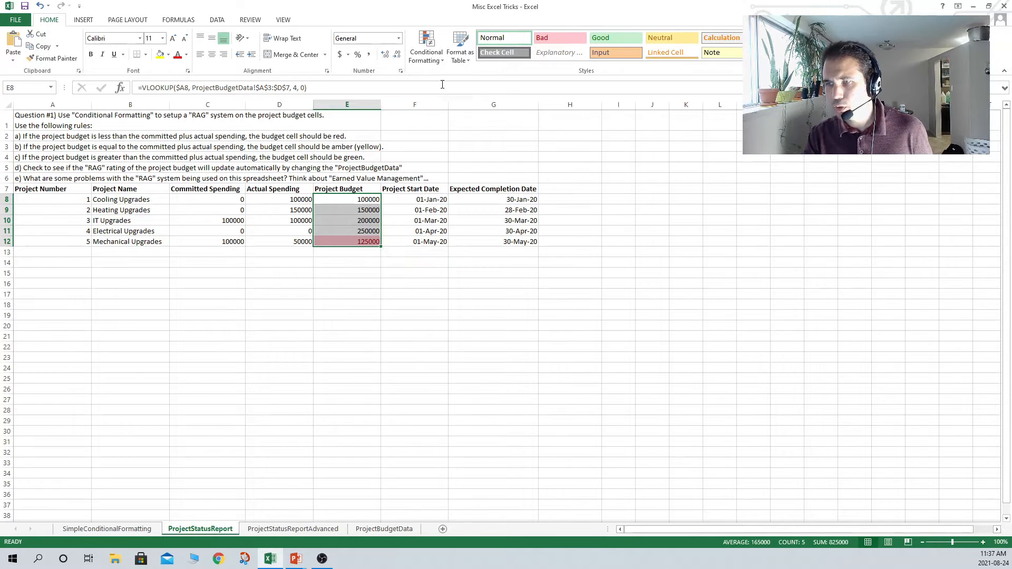
Add an Equal To highlight rule to budgets E8:E12 with =C8+D8 and Yellow Fill with Dark Yellow Text
left_click(434, 60)
mouse_move(437, 76)
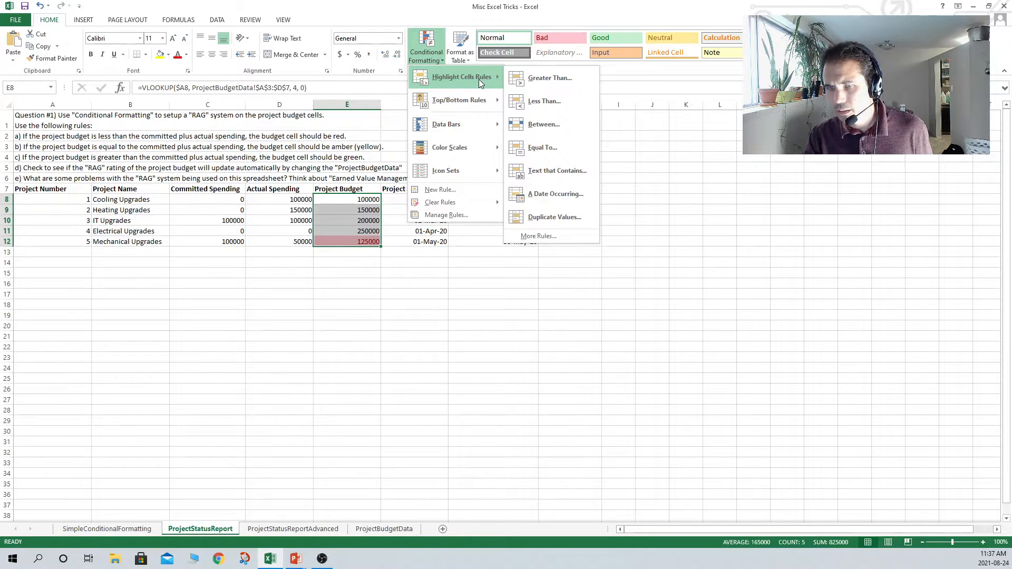
left_click(541, 147)
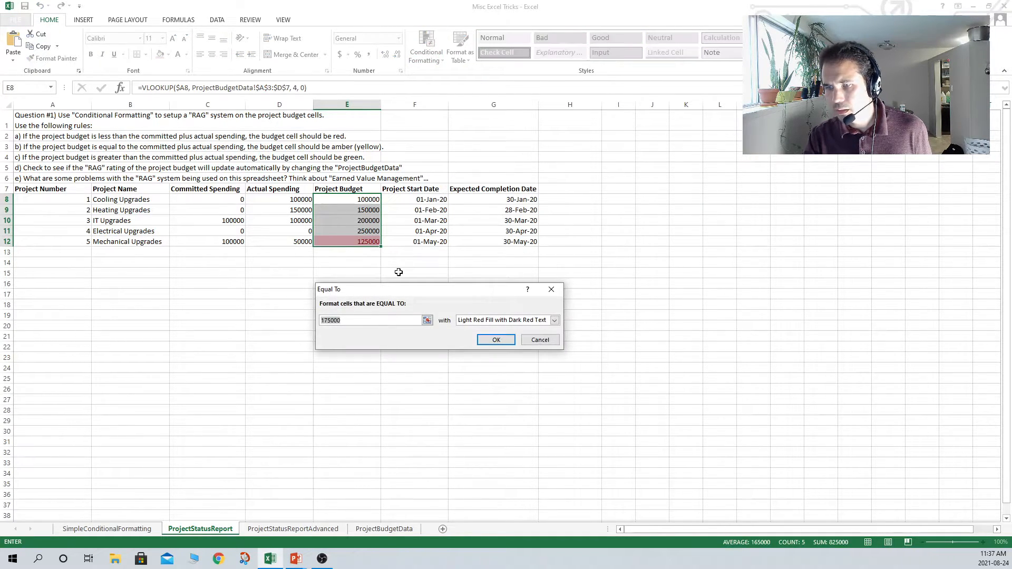
type("=C8+D8")
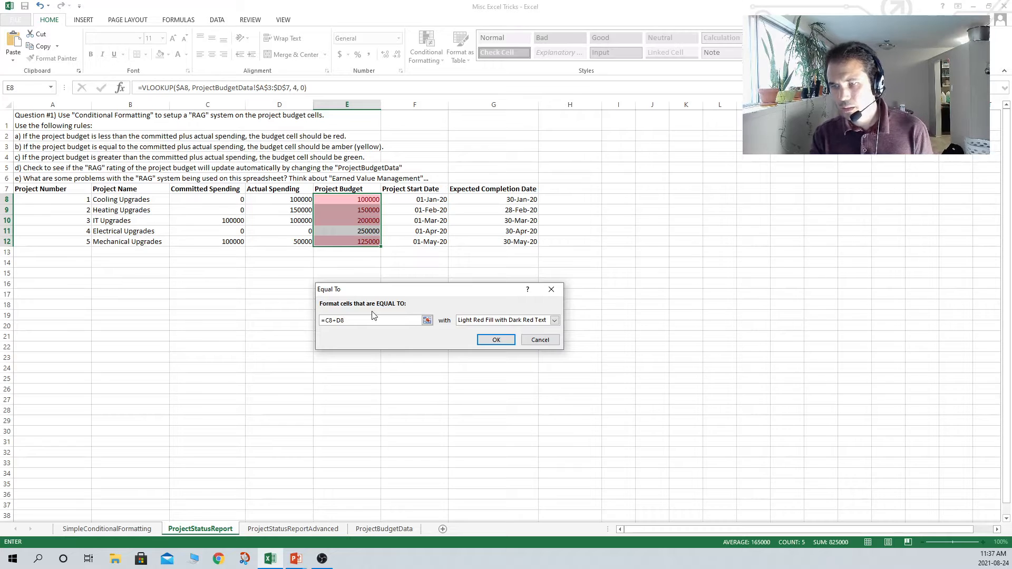
left_click(555, 320)
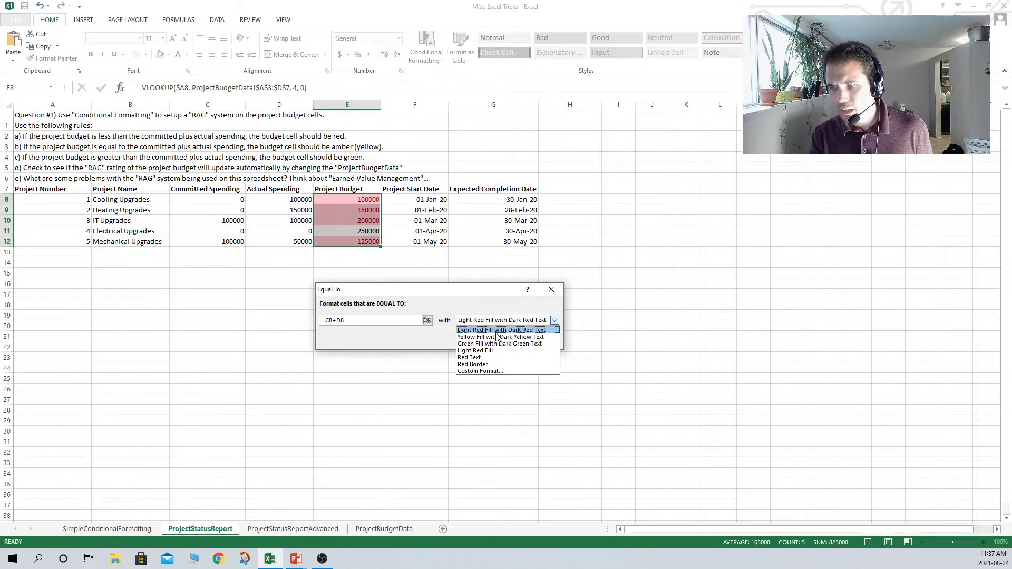
left_click(497, 338)
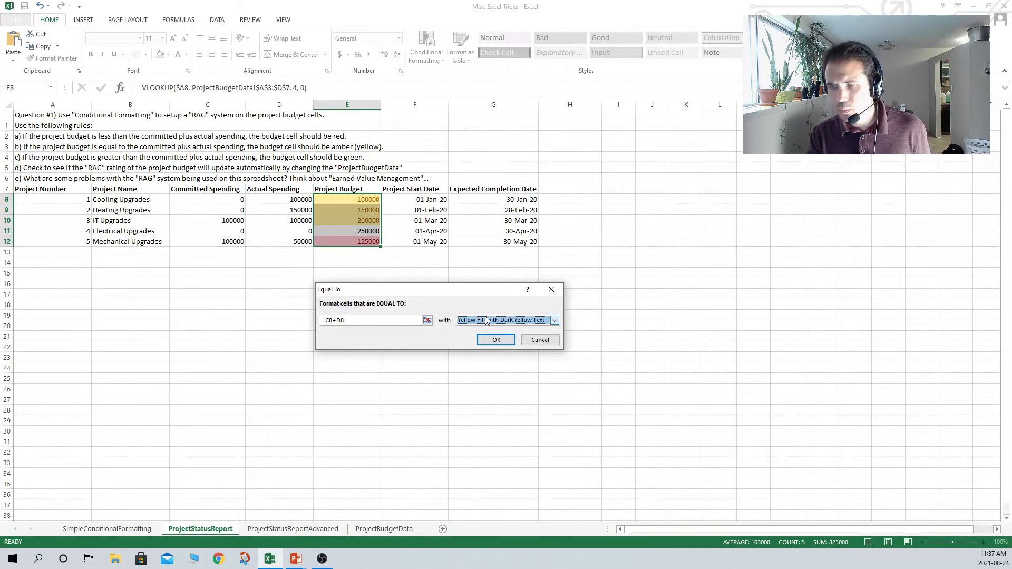
left_click(496, 341)
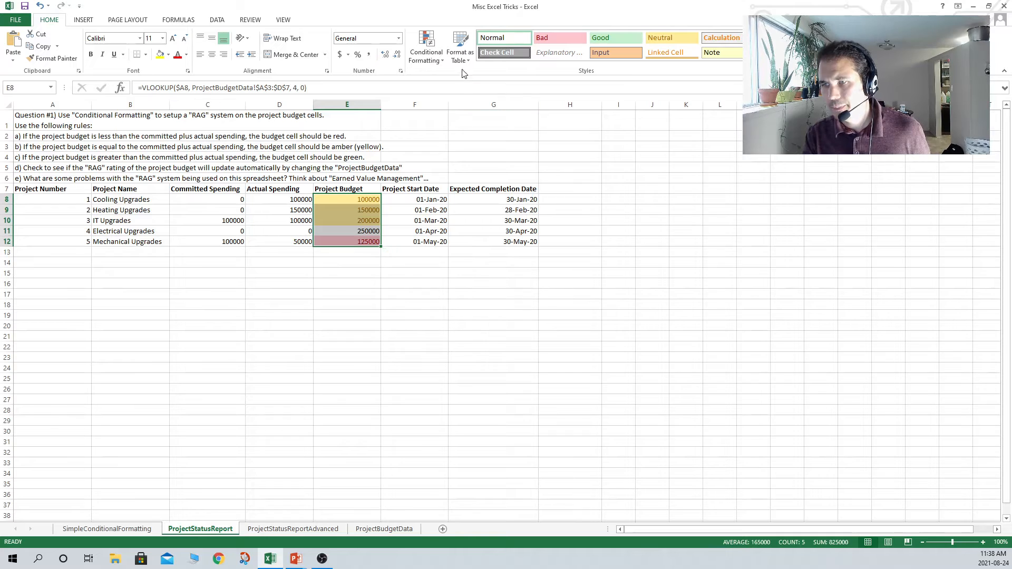
Start a Greater Than highlight rule for the project budgets in E8:E12, comparing them with =C8+D8
left_click(429, 55)
mouse_move(461, 77)
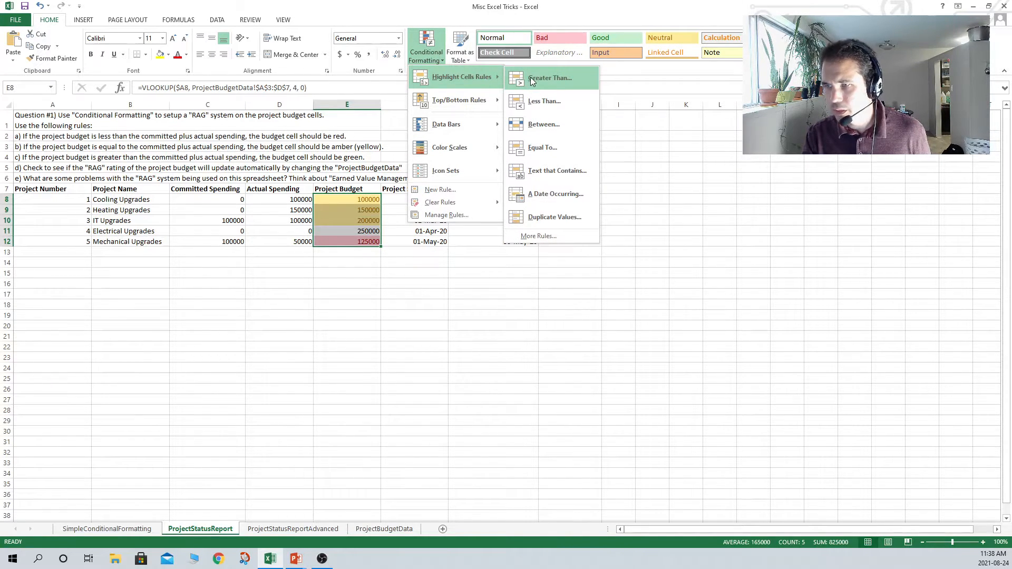
left_click(548, 78)
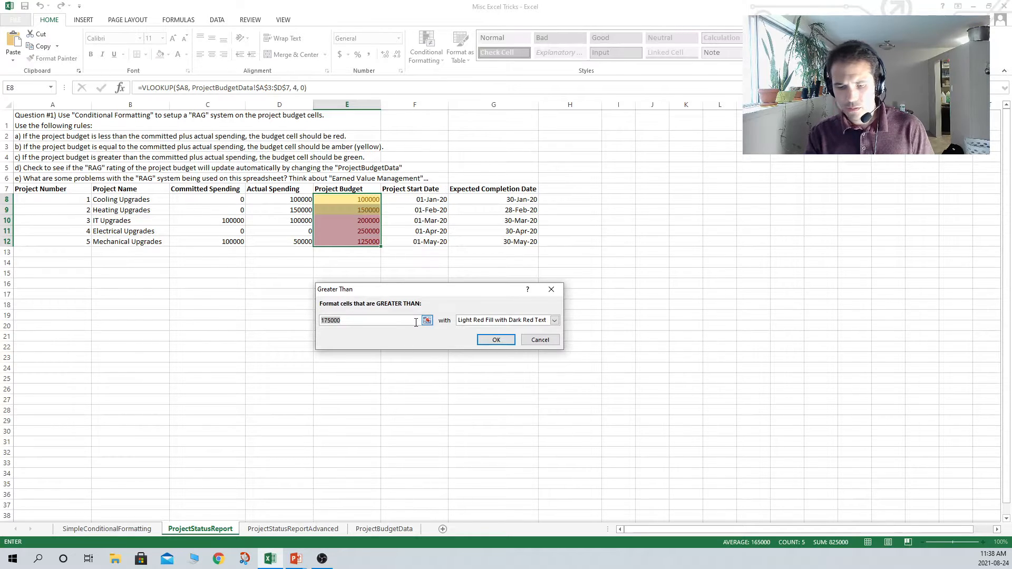
type("=C8D8")
key("BackSpace")
key("BackSpace")
key("BackSpace")
key("BackSpace")
type("$D")
key("BackSpace")
key("BackSpace")
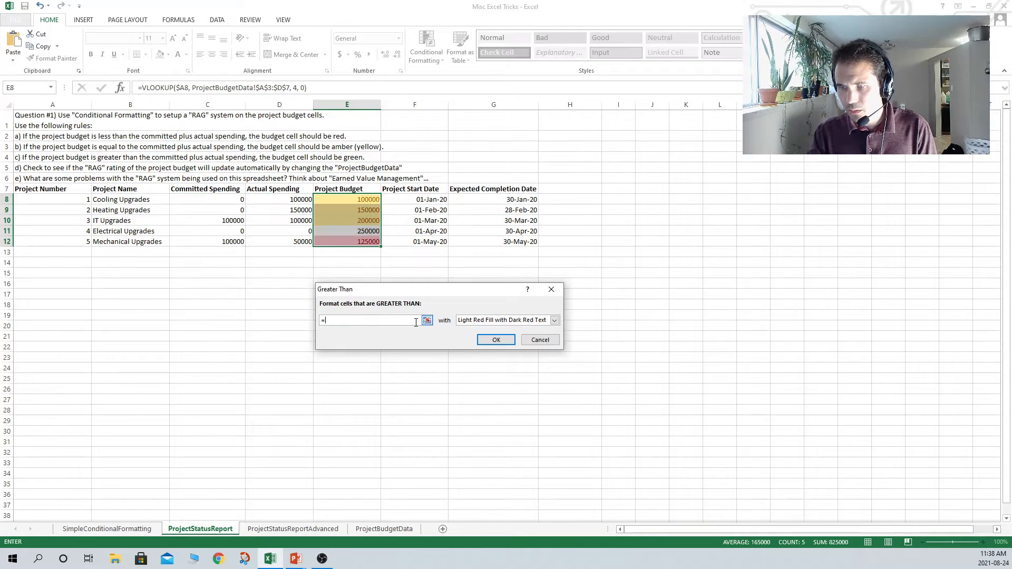
type("C8")
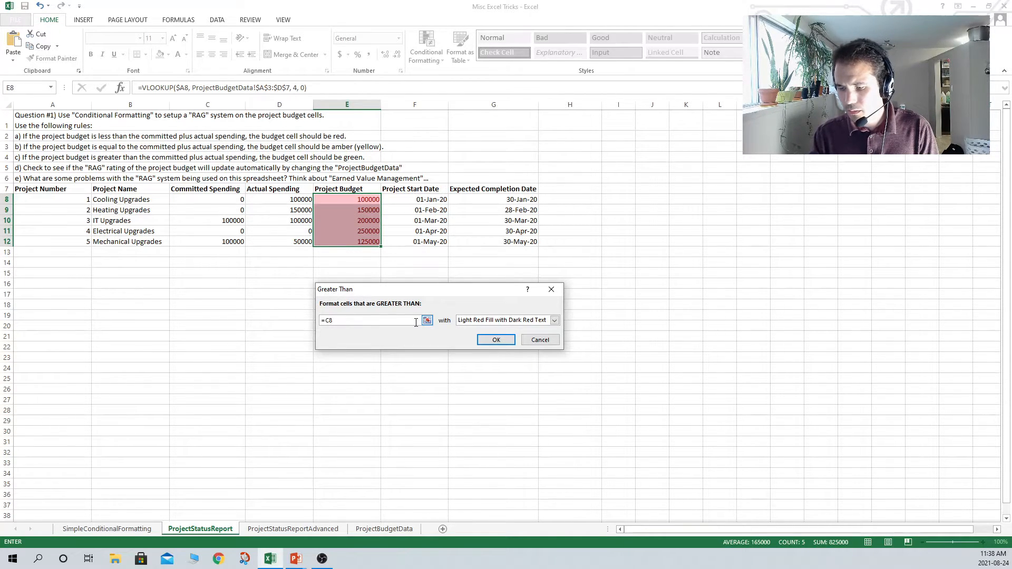
type("+D8")
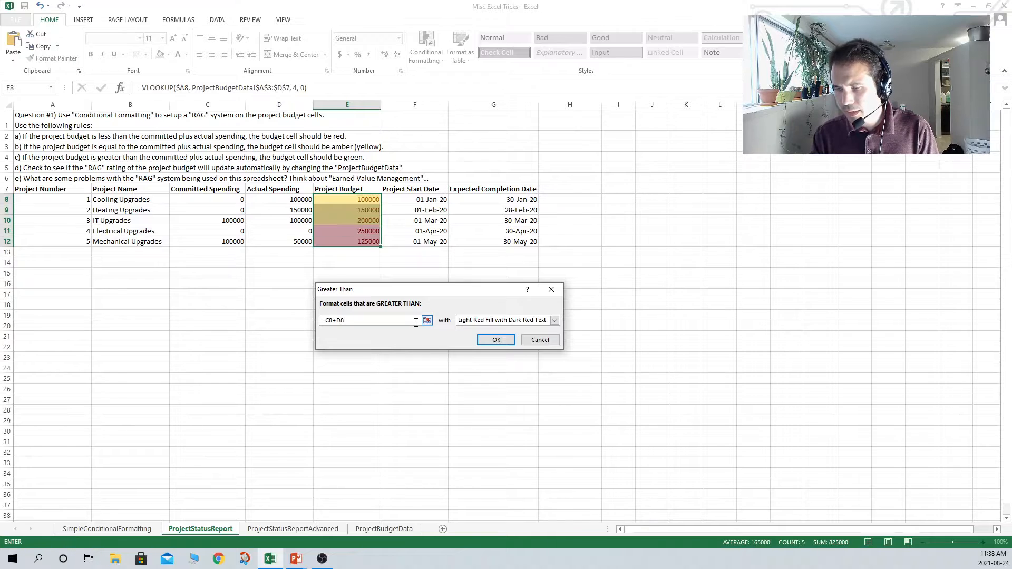
Choose Green Fill with Dark Green Text for the Greater Than rule and apply it
left_click(492, 320)
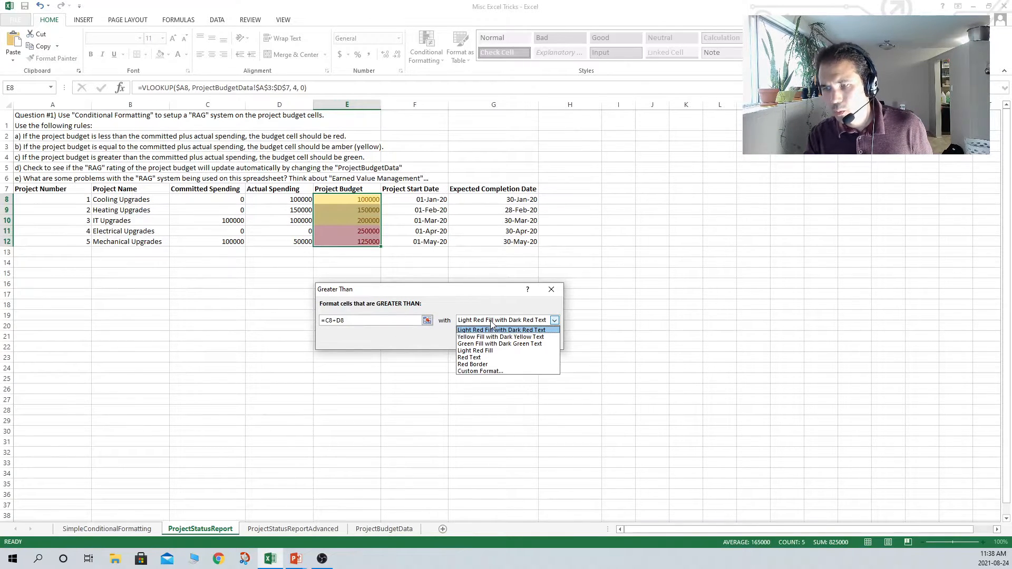
left_click(482, 344)
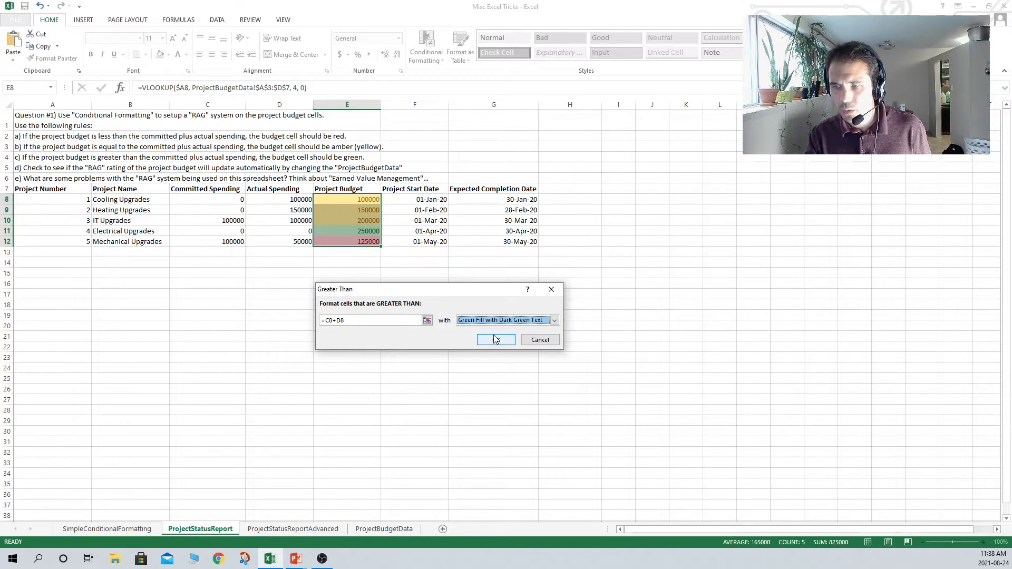
left_click(495, 341)
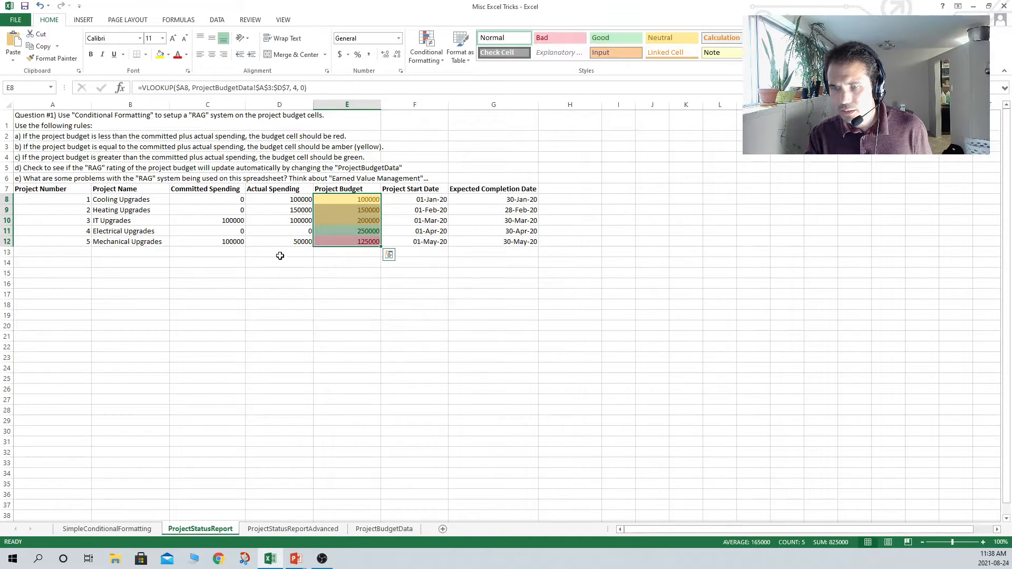
Examine the committed spending, actual spending and budget cells of the Electrical Upgrades row to check its rating
left_click(232, 230)
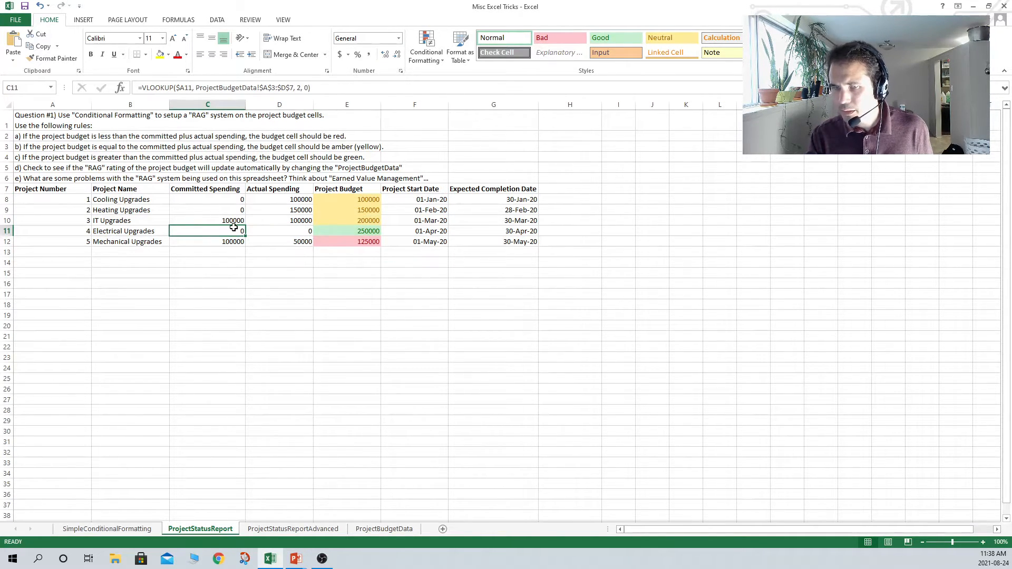
left_click(266, 233)
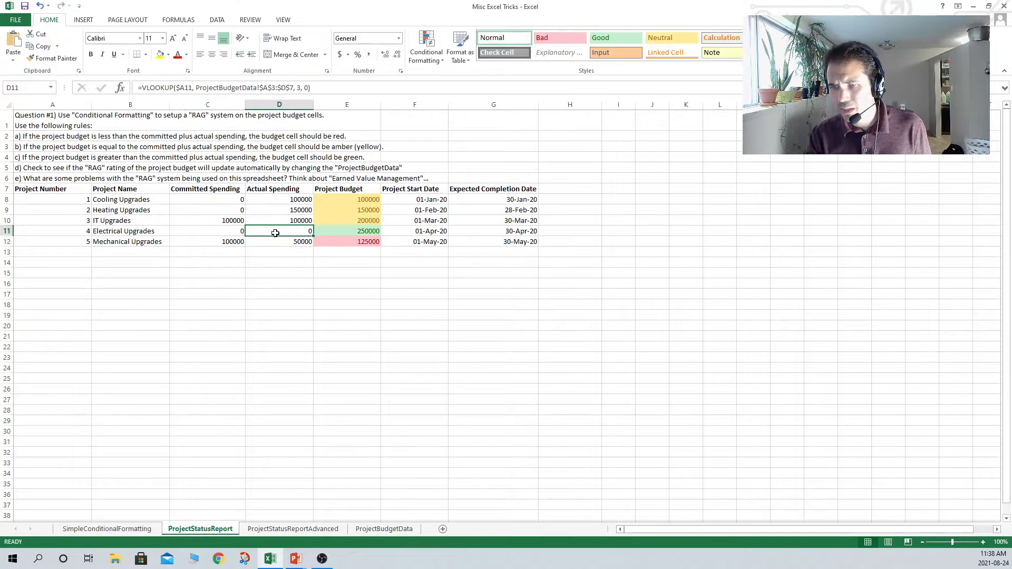
left_click(374, 232)
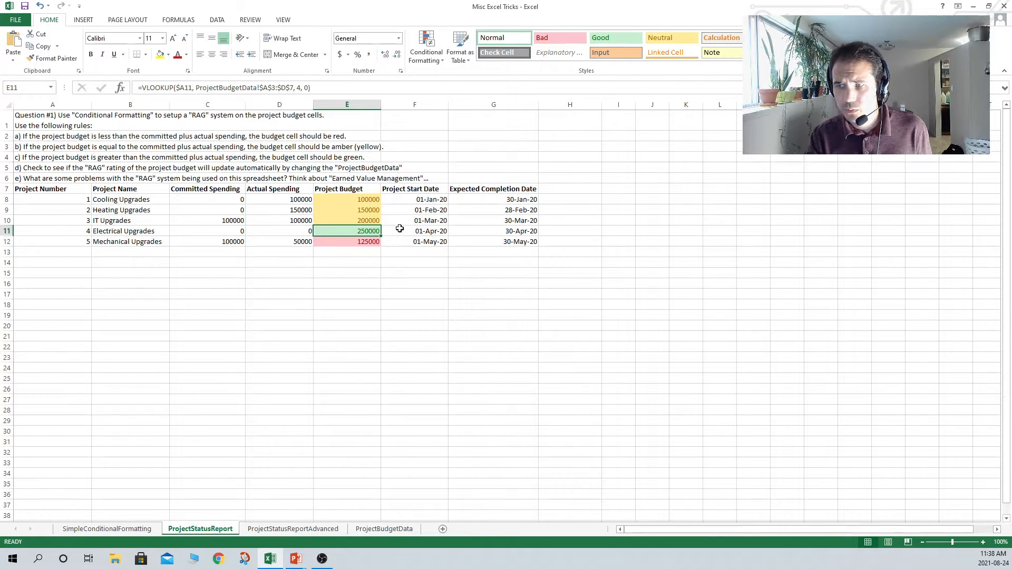
key("Left")
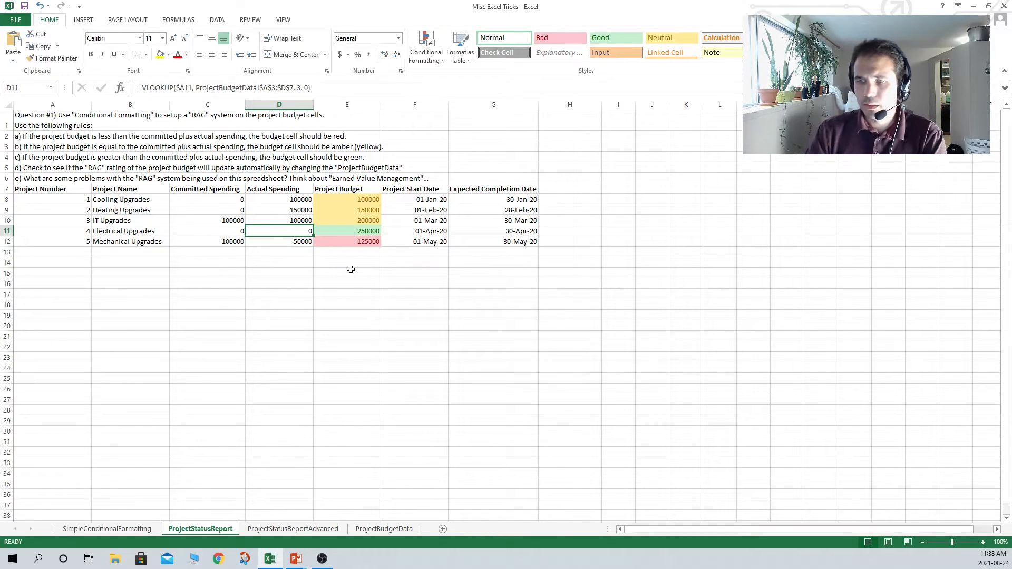
key("Left")
key("Left")
key("Left")
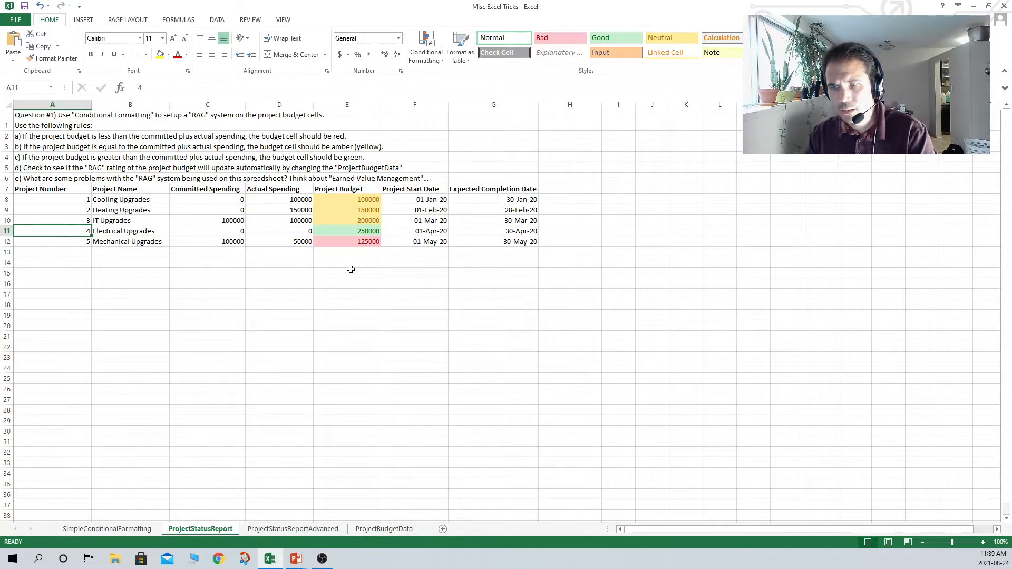
key("Right")
key("Right")
key("Right")
key("Right")
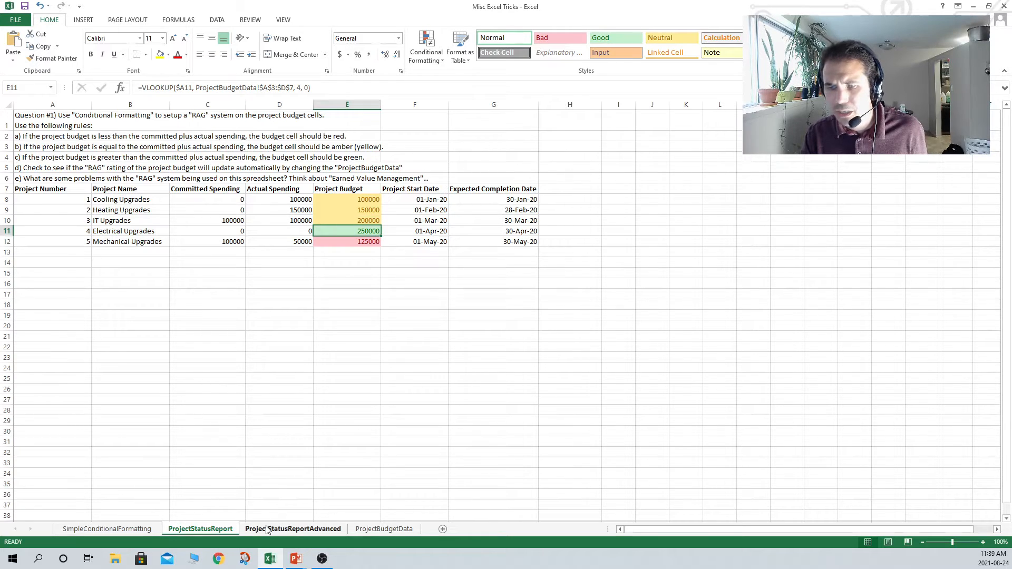
Set project 4's actual spending in C5 of ProjectBudgetData to 300,000 and return to the ProjectStatusReport sheet
left_click(370, 531)
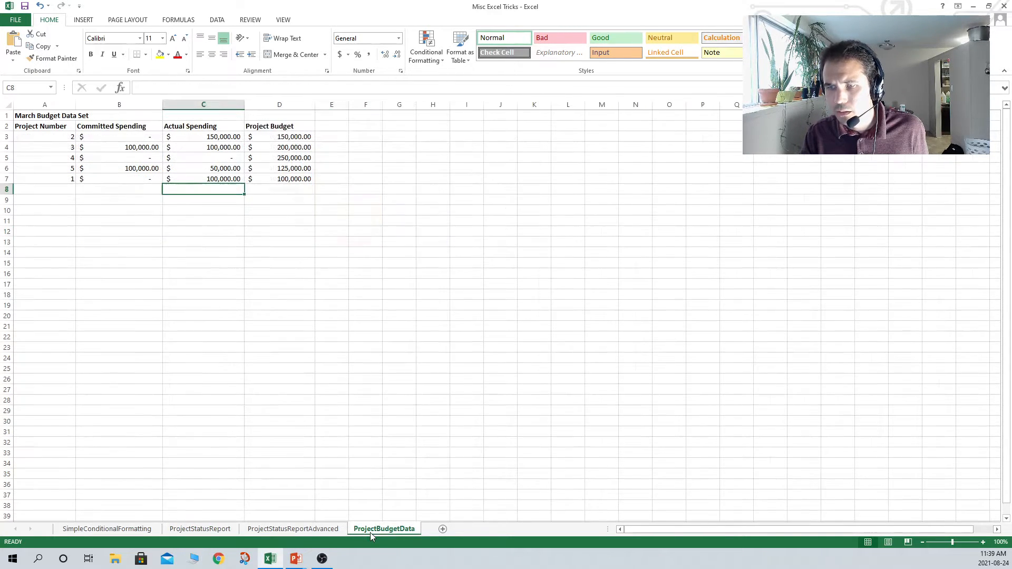
left_click(57, 155)
key("Right")
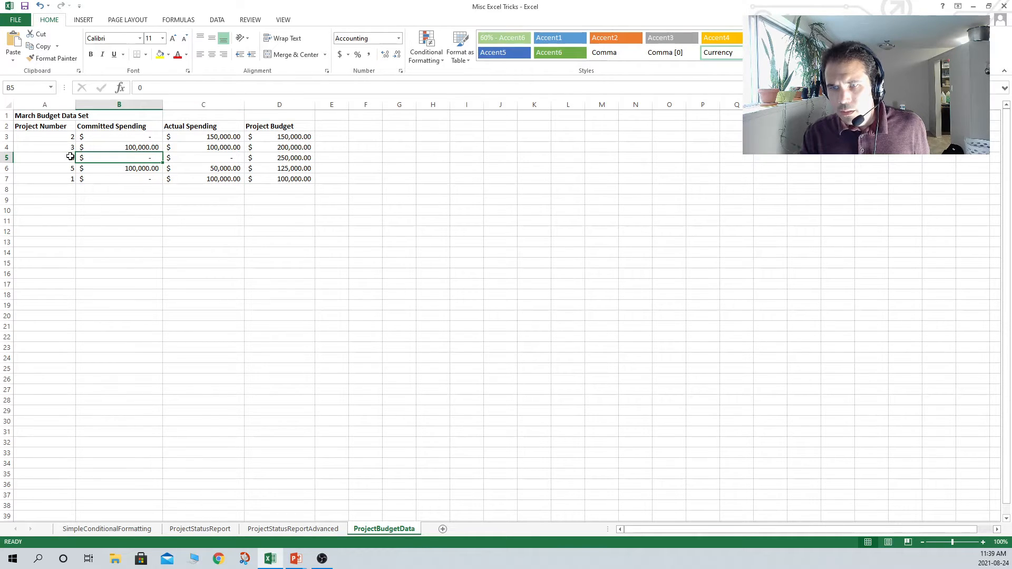
key("Right")
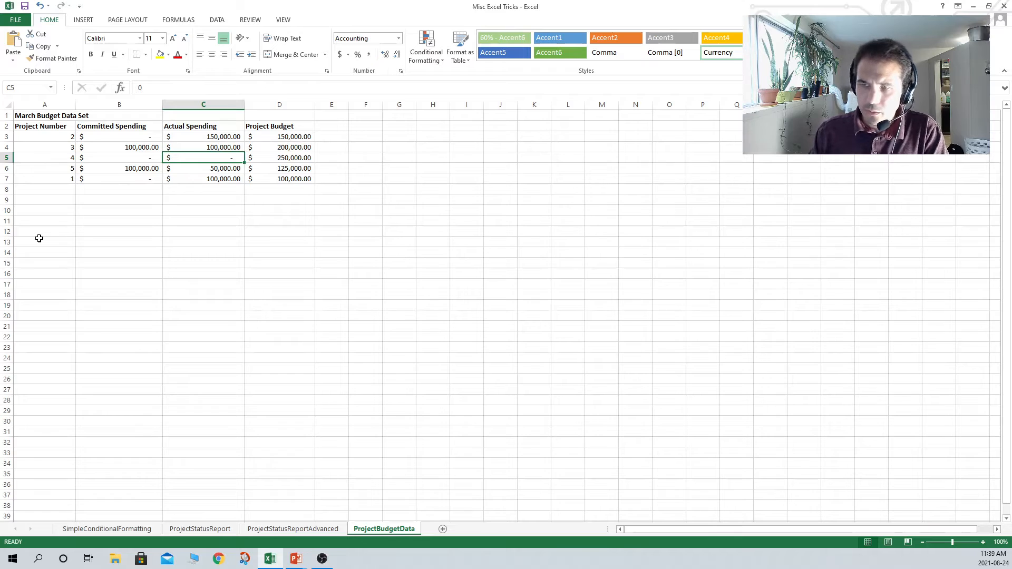
type("300,")
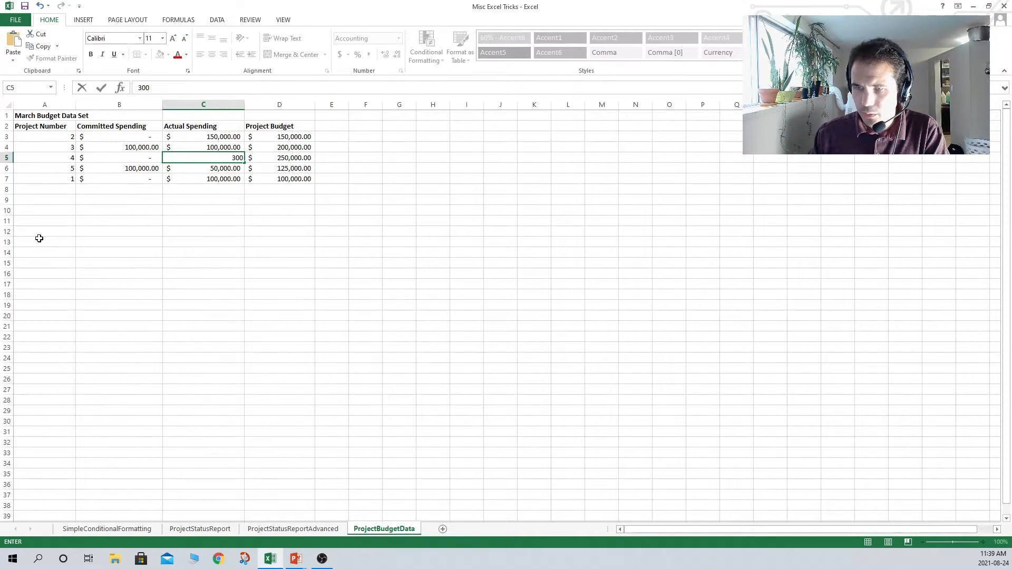
type("000")
key("Return")
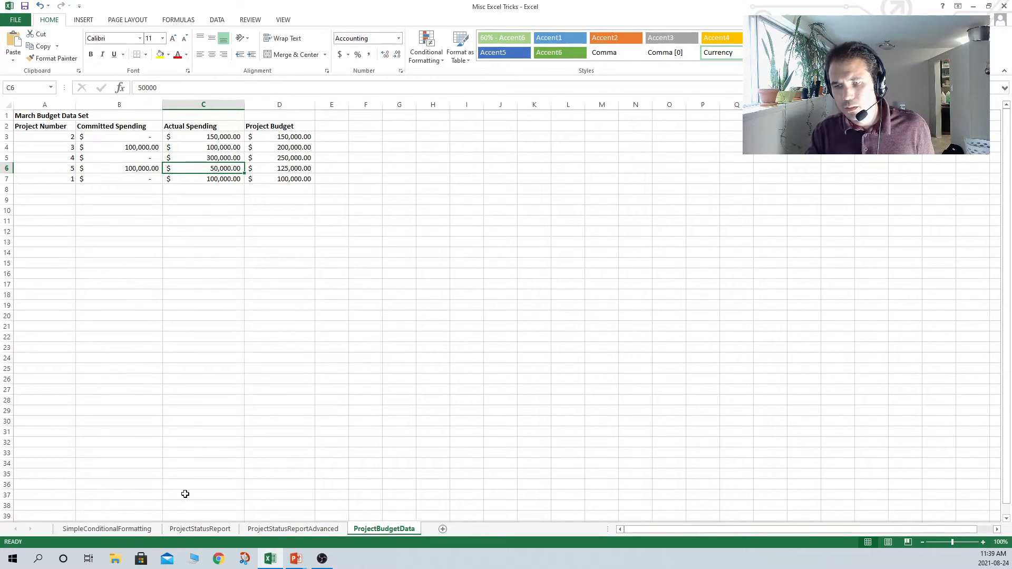
left_click(204, 529)
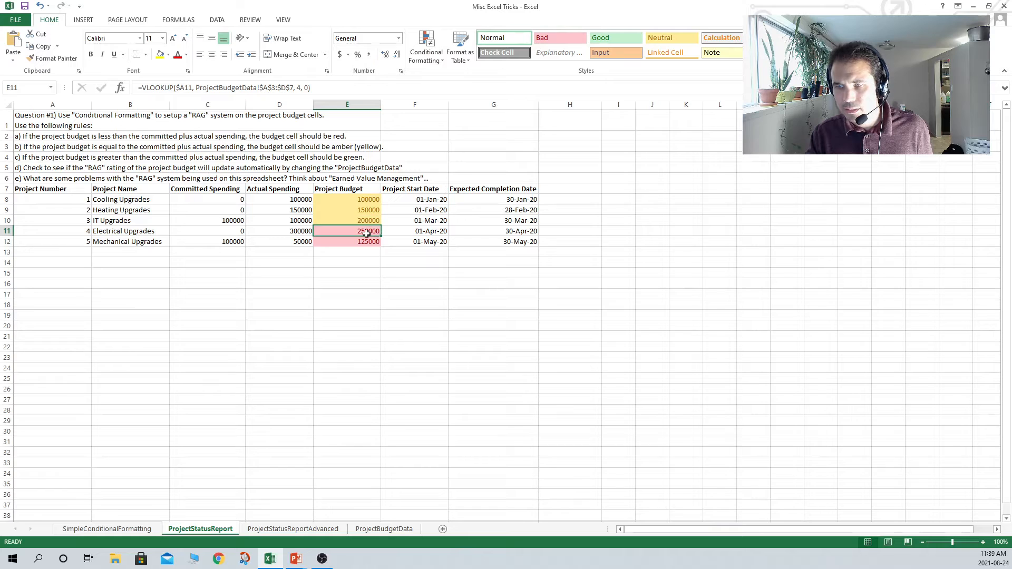
Reset project 4's actual spending in C5 of ProjectBudgetData to 0 and return to the ProjectStatusReport sheet
left_click(385, 528)
left_click(227, 155)
key("Delete")
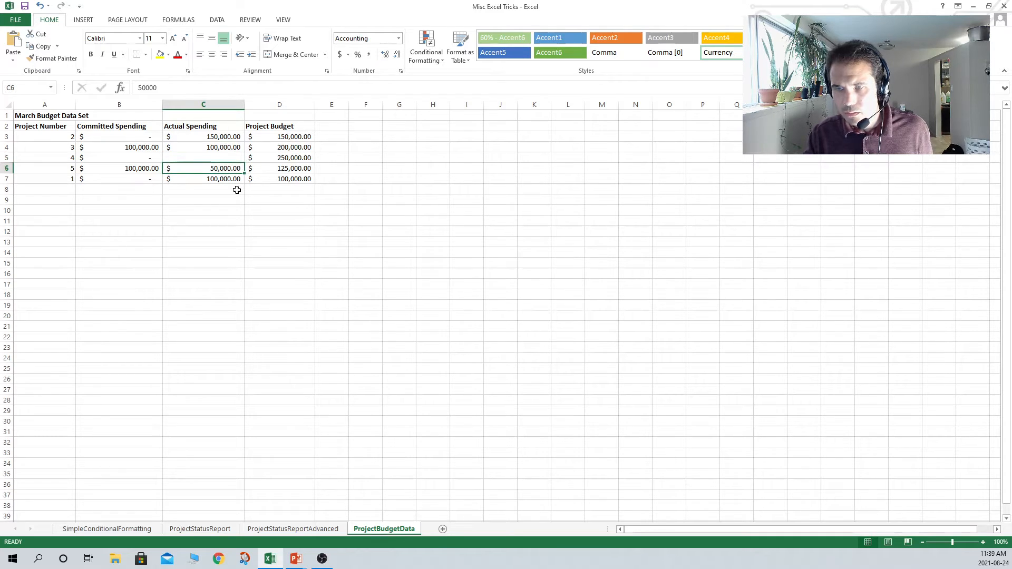
type("0")
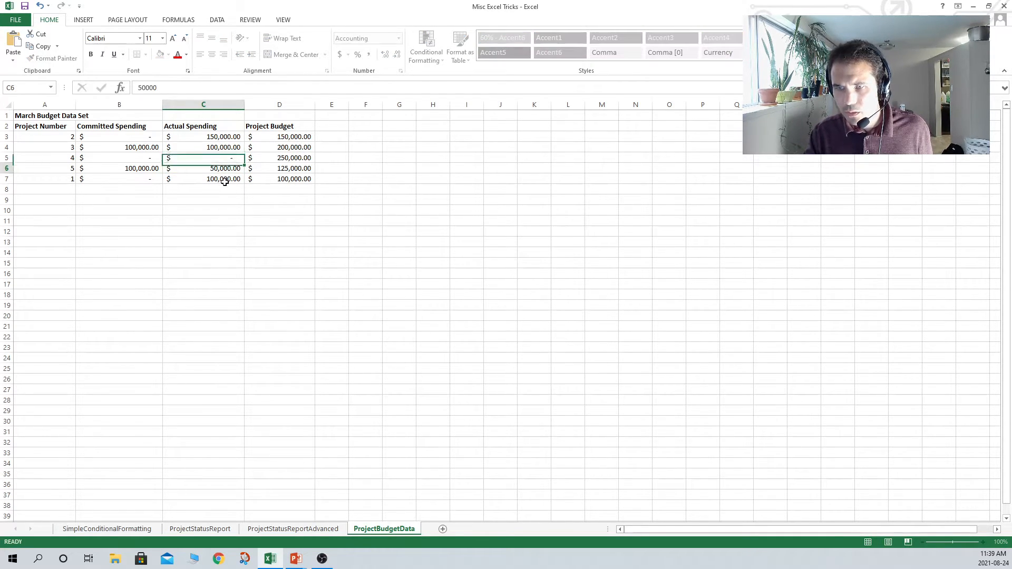
key("Return")
left_click(222, 179)
left_click(184, 529)
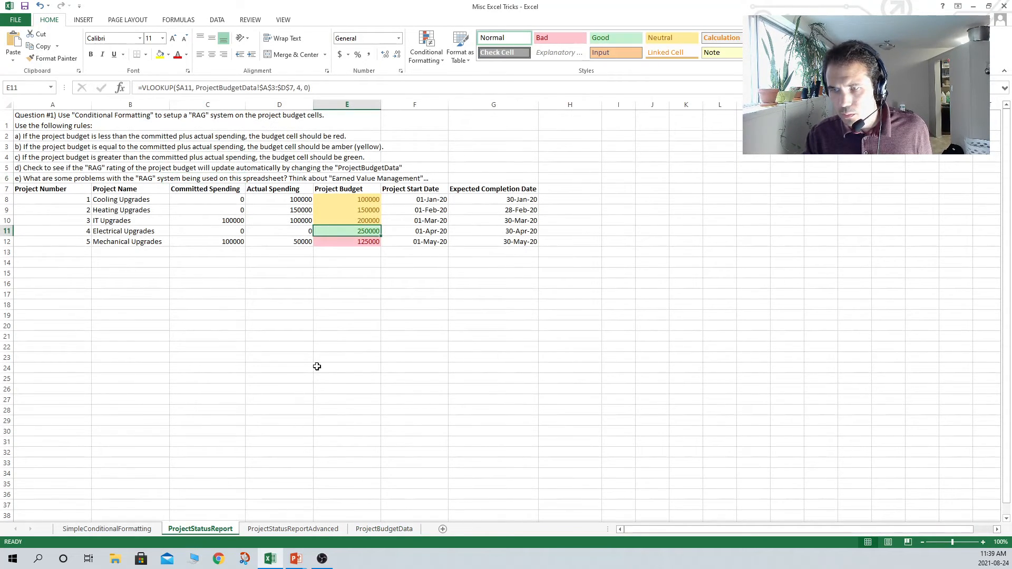
Review the spending and budget cells of the Electrical Upgrades and Cooling Upgrades rows for weaknesses in the rating system
key("Left")
key("Left")
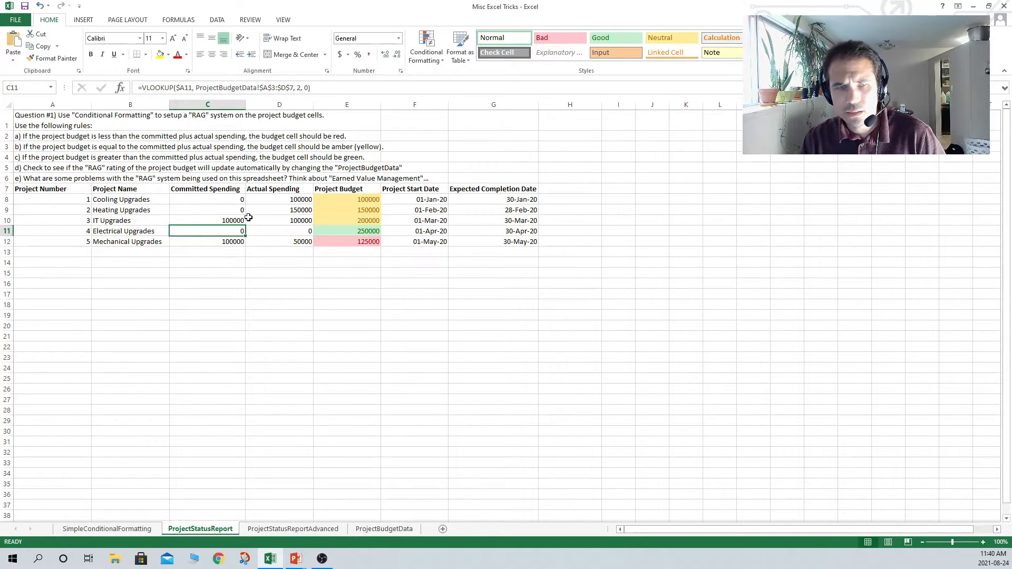
key("Up")
key("Up")
key("Up")
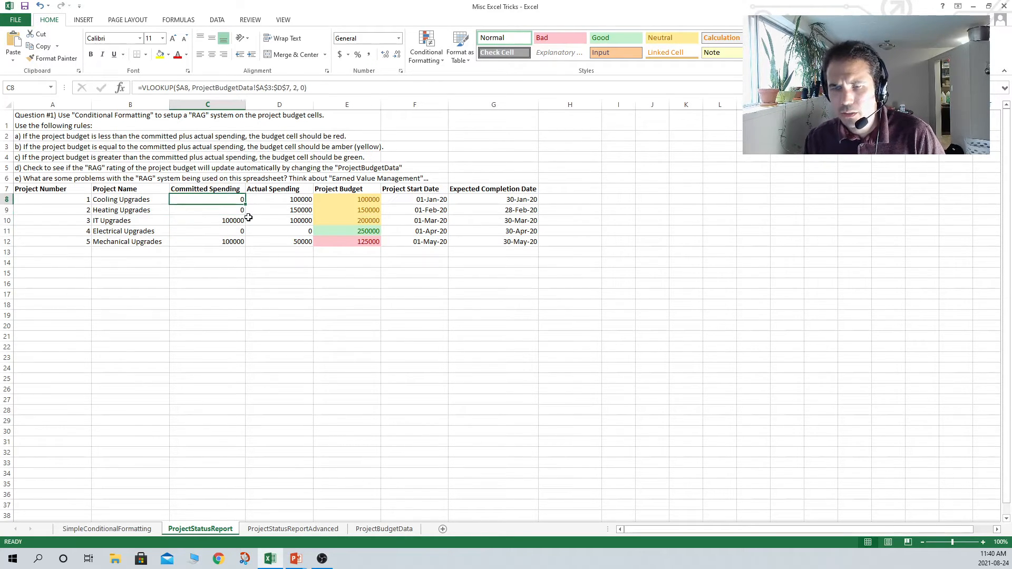
key("Left")
key("Left")
key("Right")
key("Right")
key("Right")
key("Right")
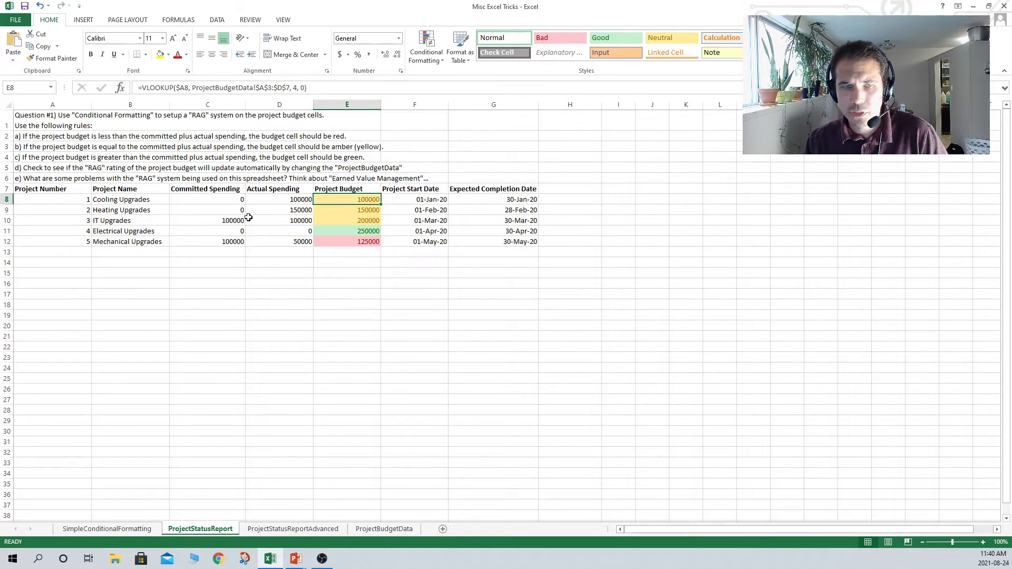
key("Left")
key("Right")
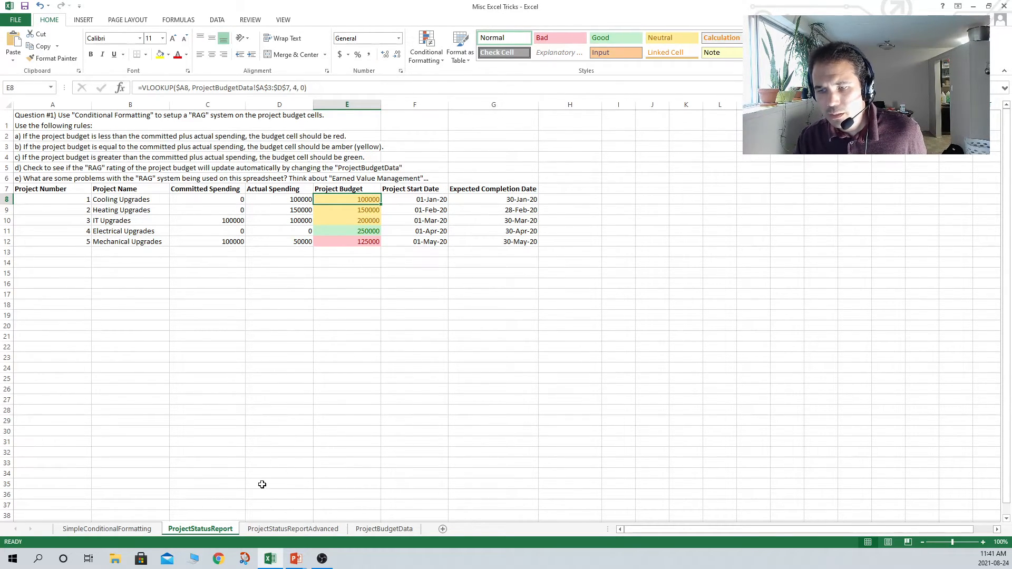
On the ProjectStatusReportAdvanced sheet, examine the Percent Complete and Earned Value columns of the project table
left_click(283, 529)
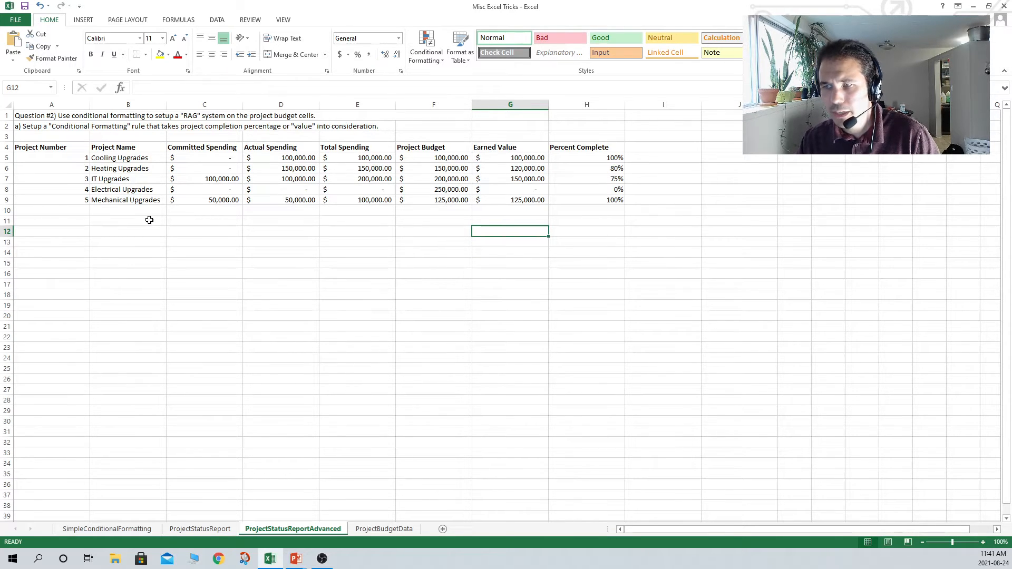
key("Up")
key("Right")
key("Right")
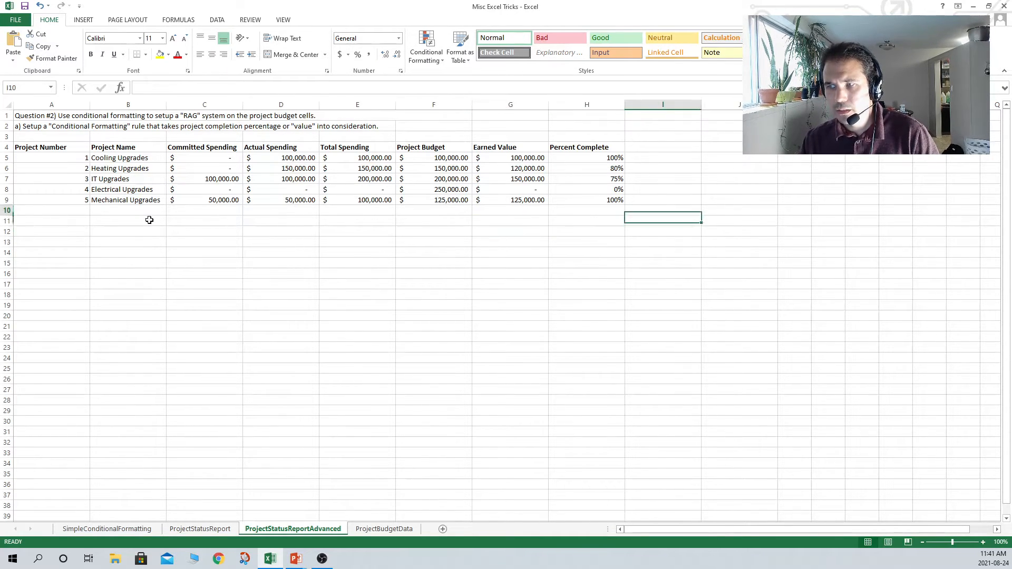
key("Up")
key("Left")
key("Up")
key("Up")
key("Up")
key("Up")
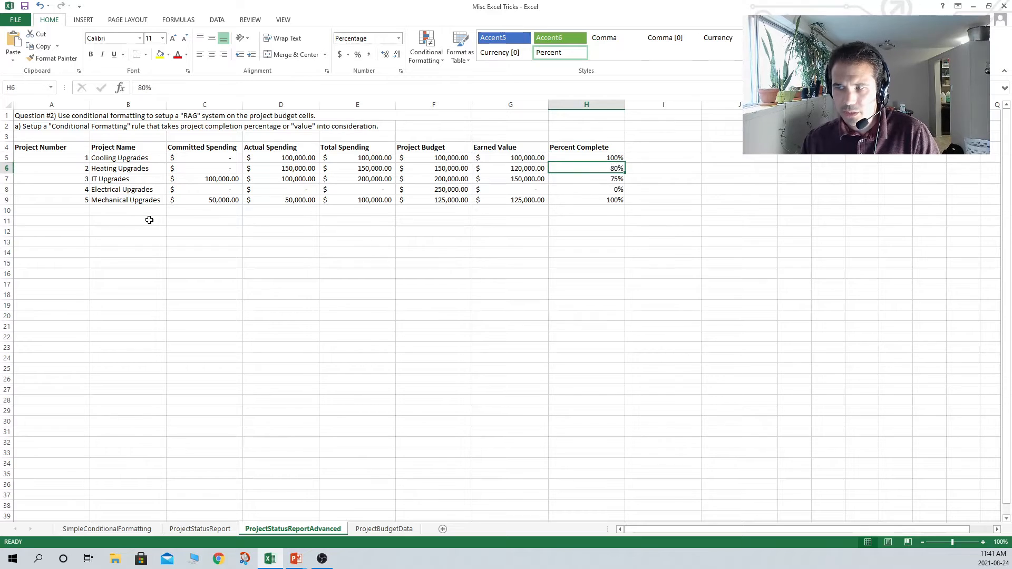
key("Down")
key("Up")
key("Left")
key("Right")
key("Up")
key("Down")
key("Up")
key("Left")
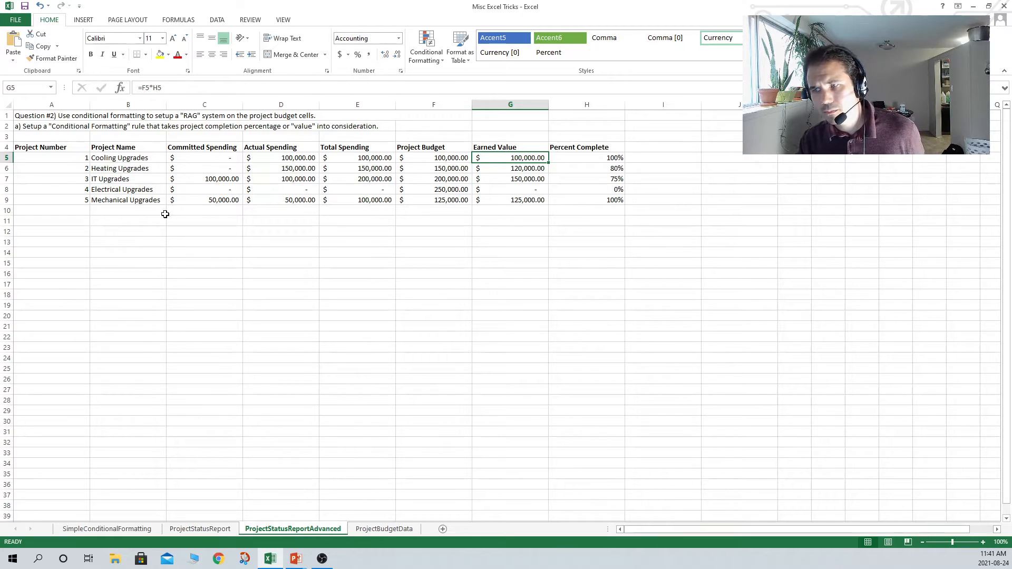
Inspect which cells the Cooling Upgrades earned value formula in G5 refers to, and look over the Earned Value column
left_click(148, 88)
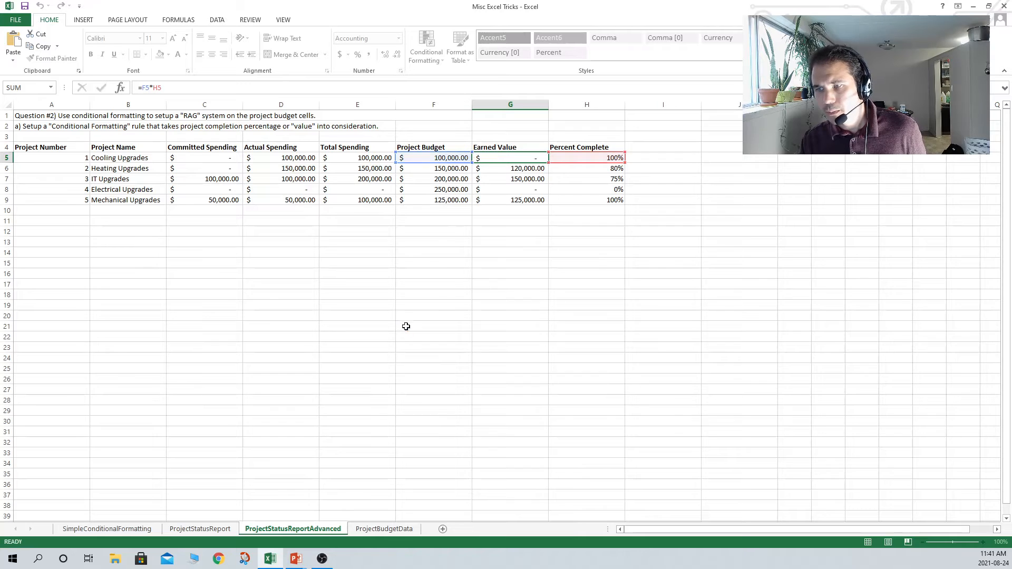
key("Return")
key("Down")
key("Down")
key("Up")
key("Up")
key("Up")
key("Up")
key("Up")
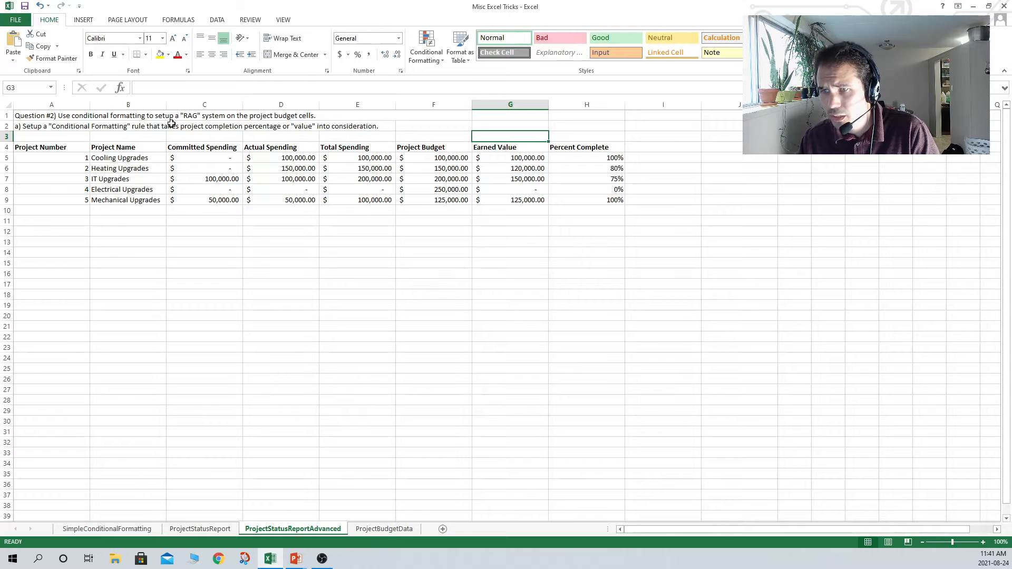
Add a Less Than rule to Earned Value cells G5:G9 comparing against =E5, with Light Red Fill with Dark Red Text
key("Down")
key("Down")
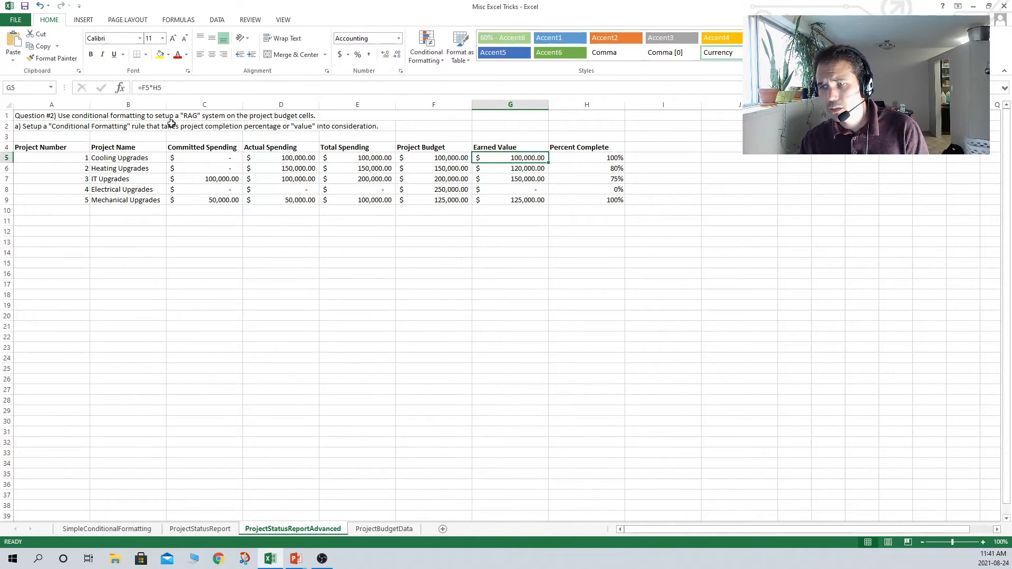
key("shift+Down")
key("shift+Down")
key("shift+Down")
key("shift+Down")
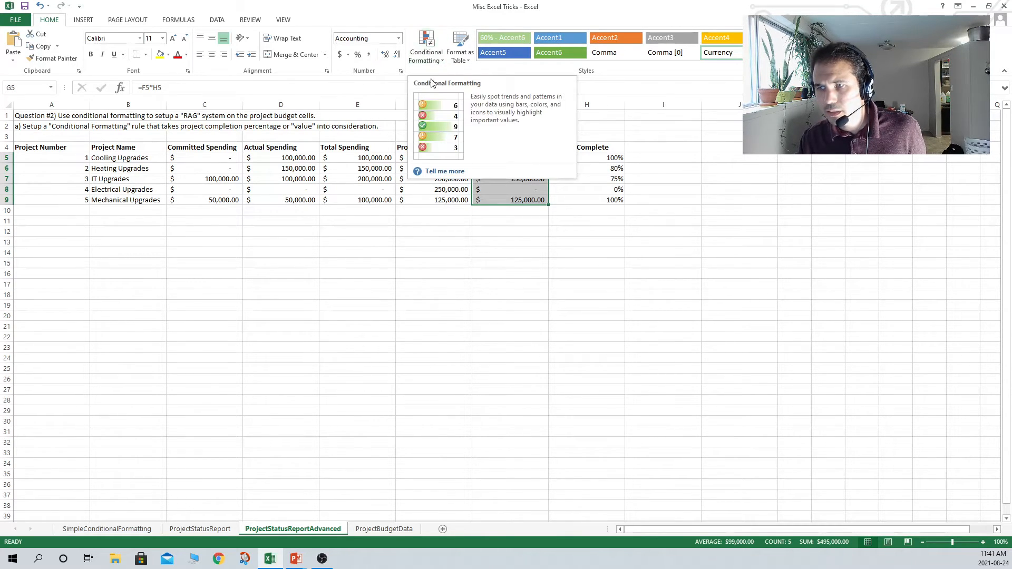
left_click(430, 59)
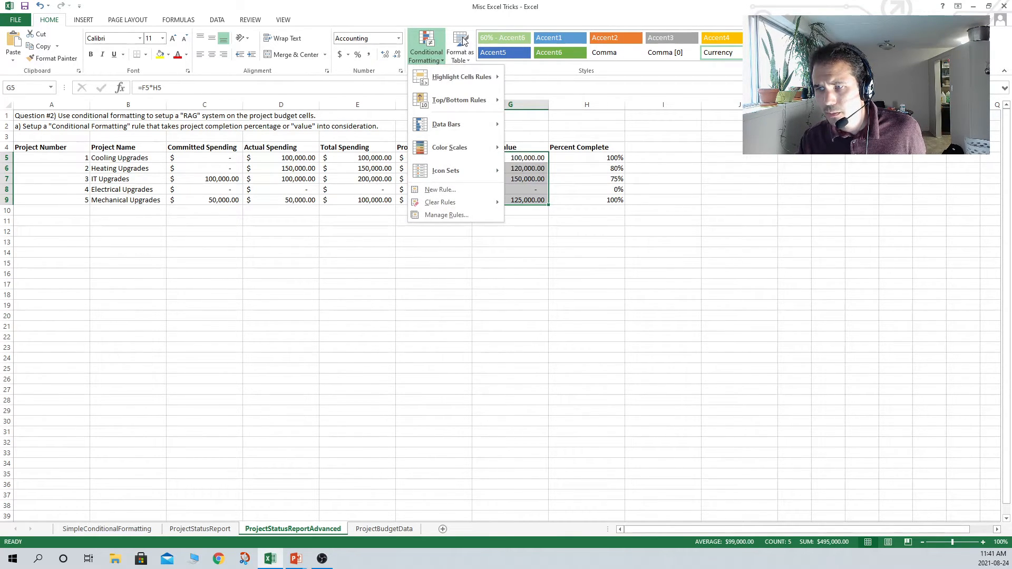
mouse_move(437, 77)
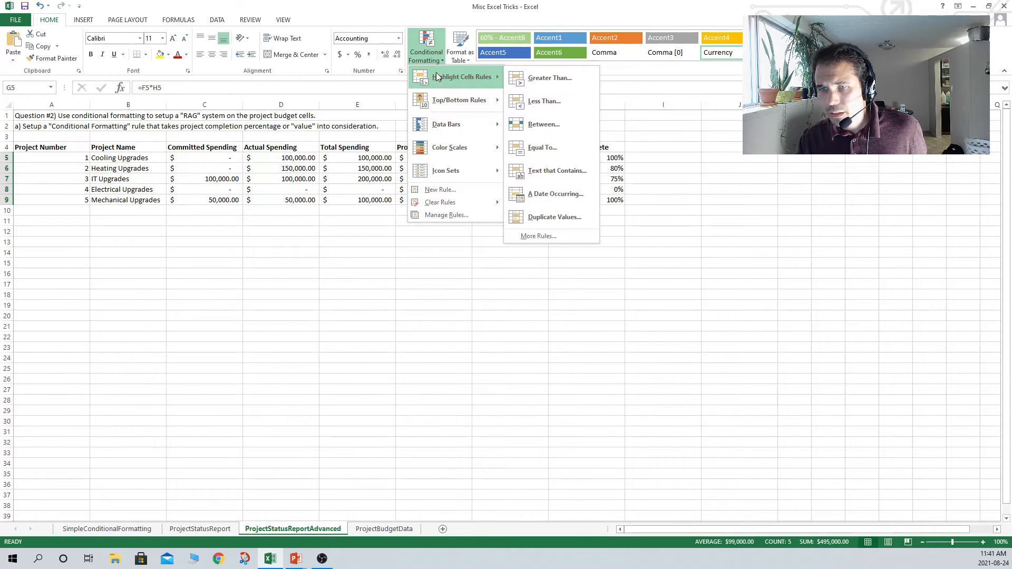
left_click(517, 103)
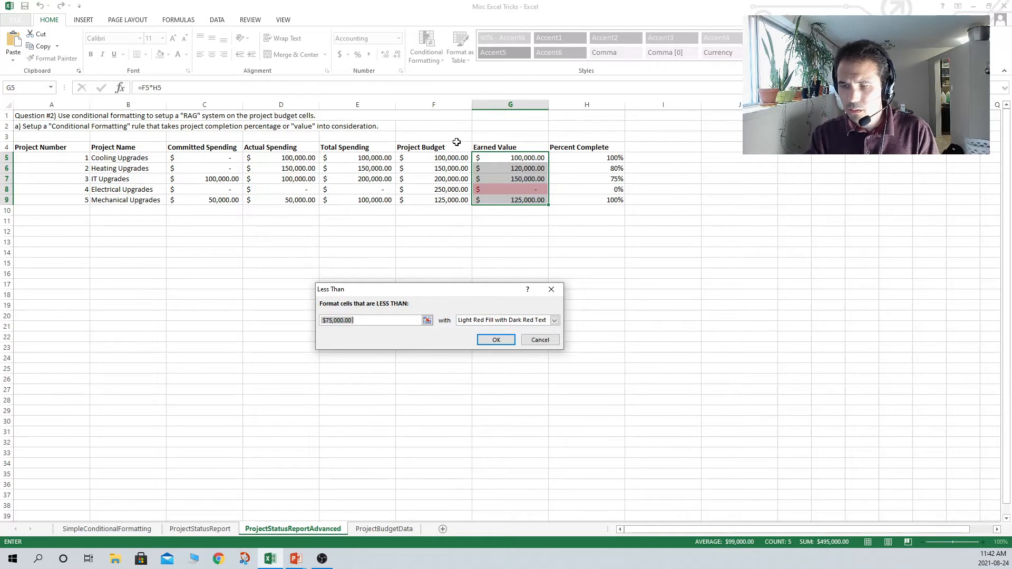
type("=")
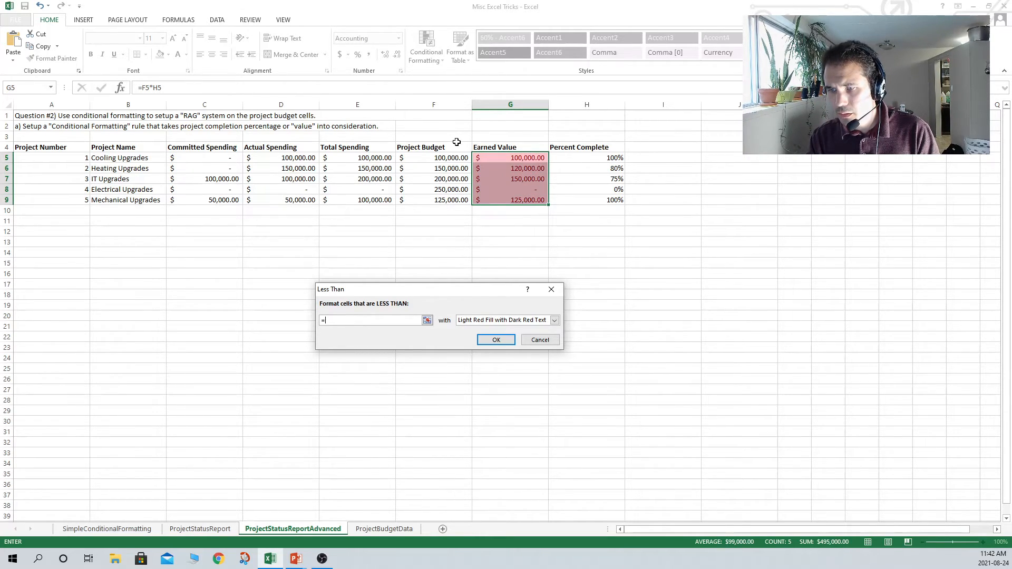
type("E5")
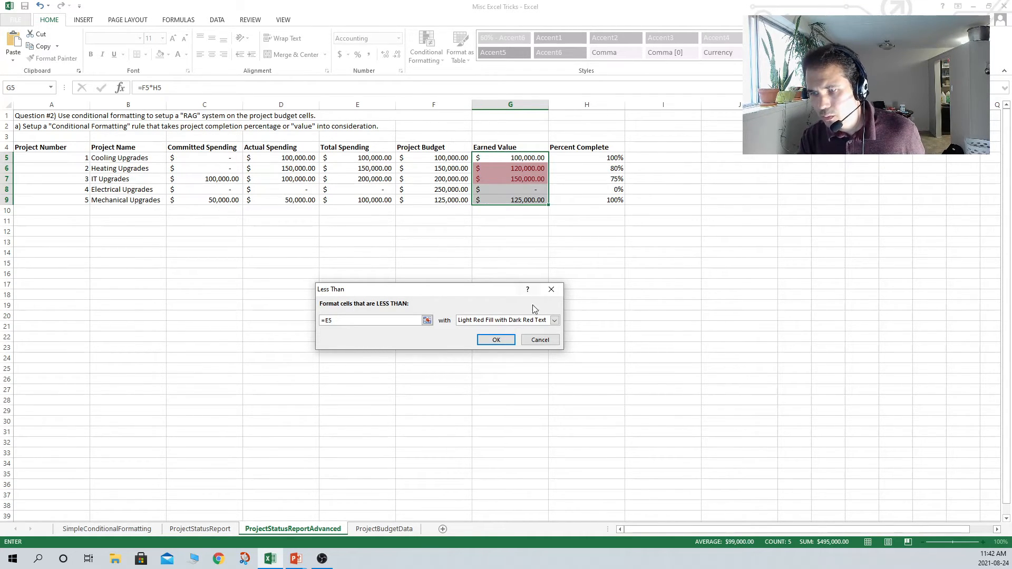
left_click(500, 342)
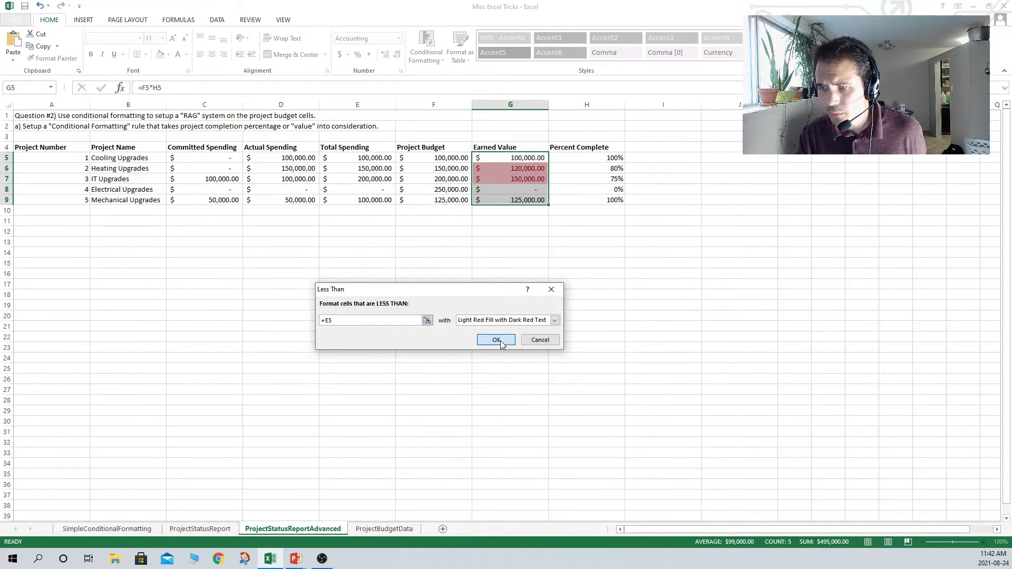
Add an Equal To rule to the Earned Value cells comparing against =E5, with Yellow Fill with Dark Yellow Text
left_click(427, 49)
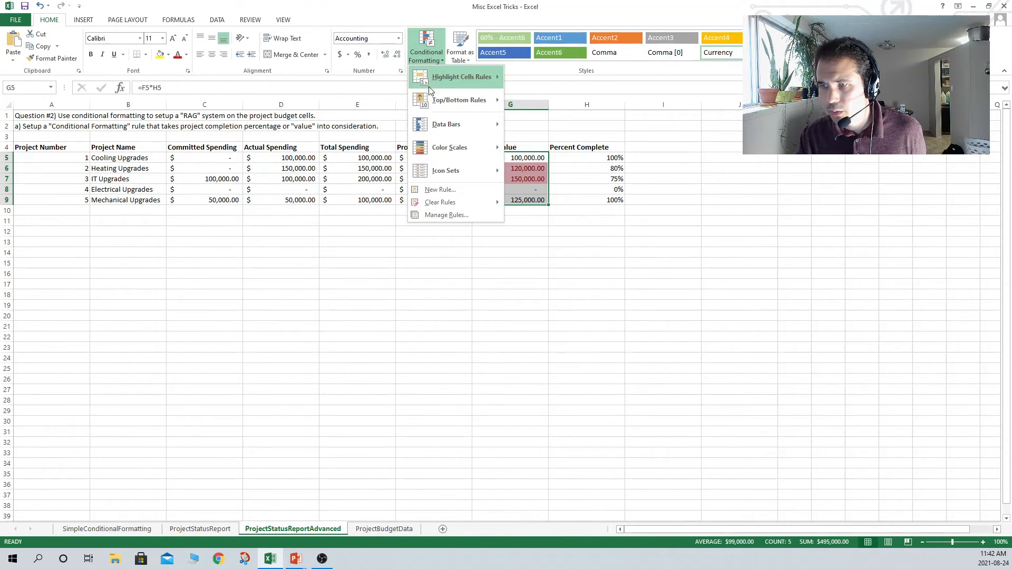
mouse_move(438, 79)
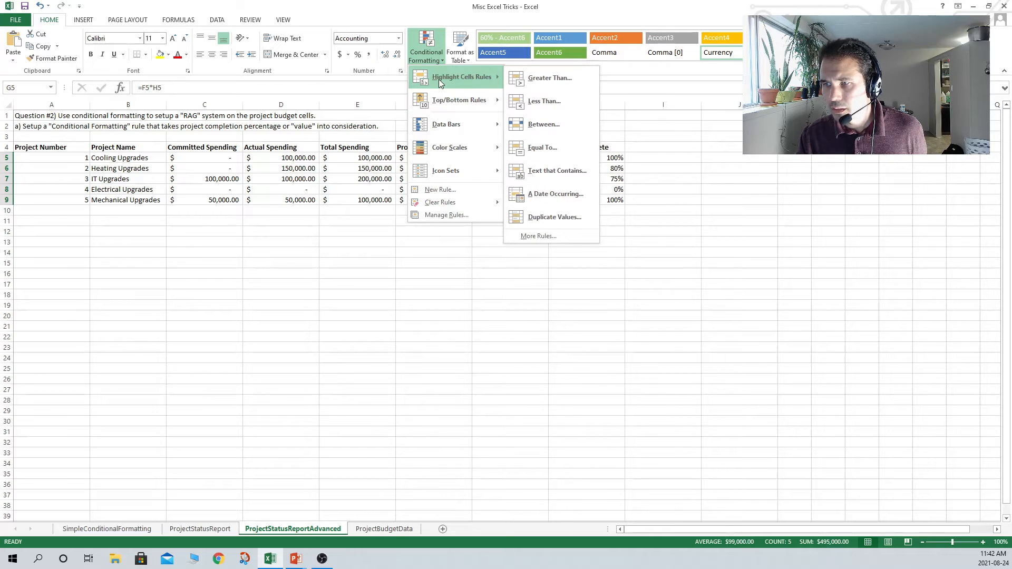
left_click(543, 148)
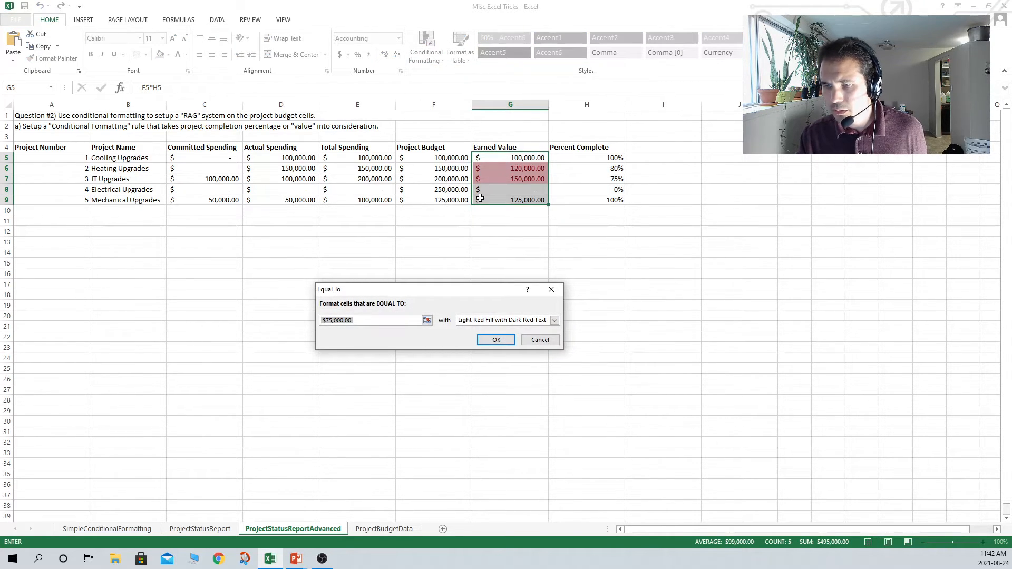
type("=E5")
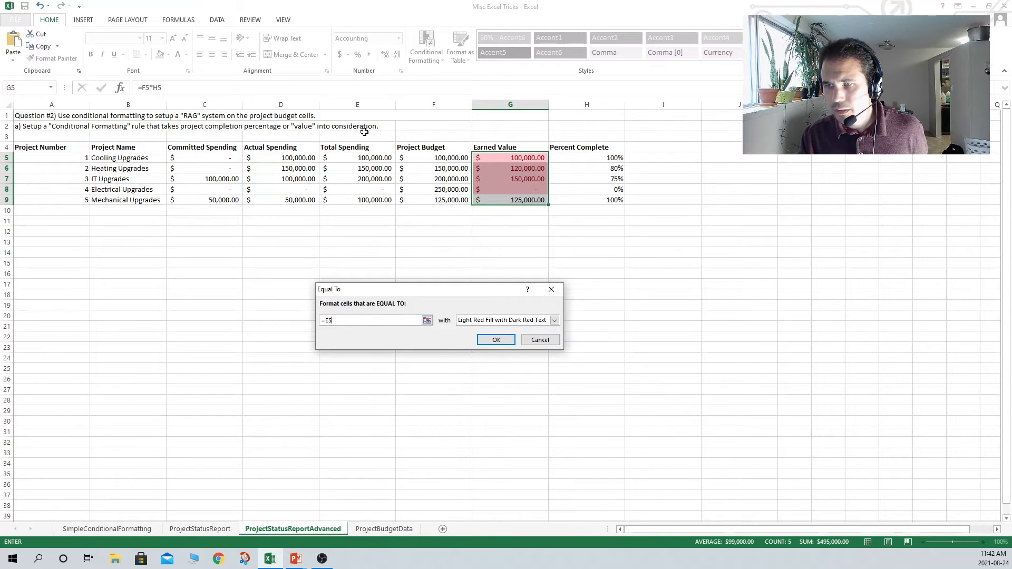
left_click(555, 321)
left_click(548, 338)
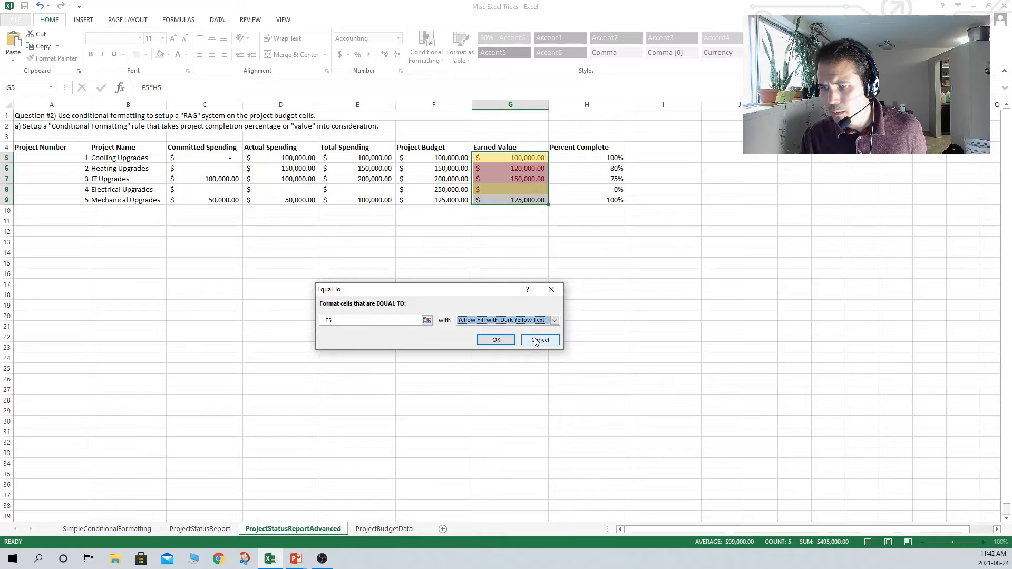
left_click(489, 339)
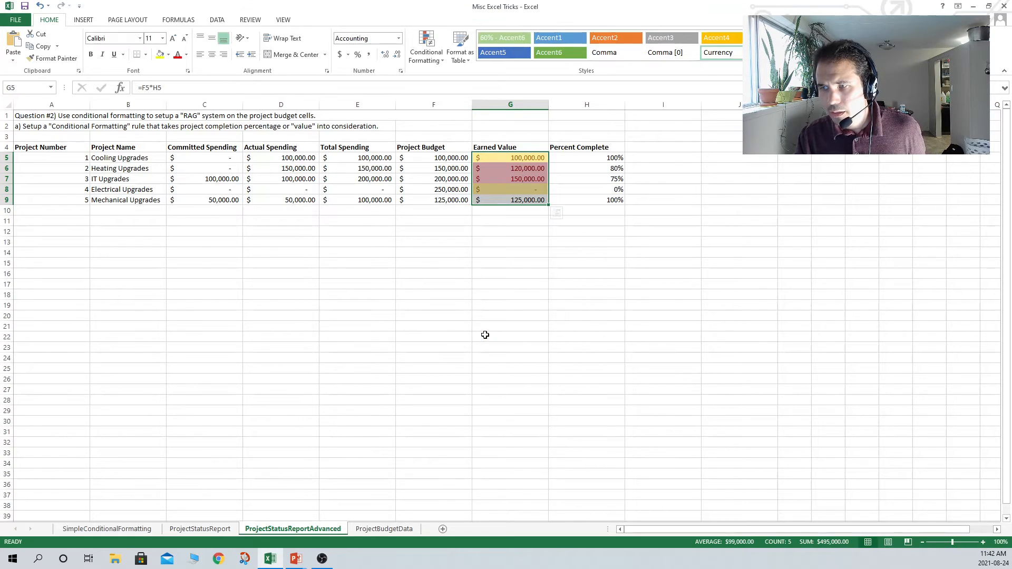
Add a Greater Than rule to the Earned Value cells comparing against =E5, with Green Fill with Dark Green Text
left_click(431, 62)
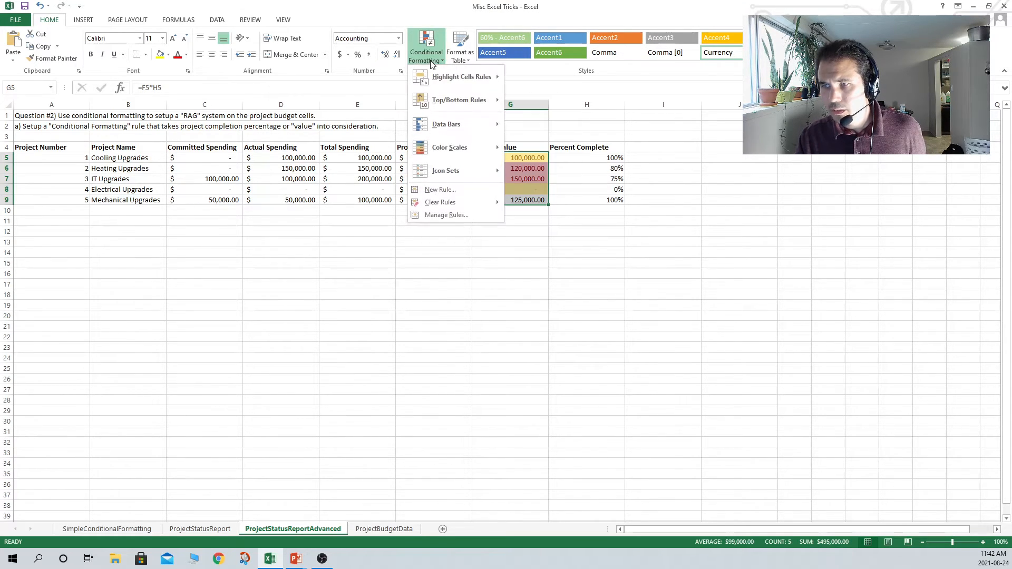
mouse_move(429, 80)
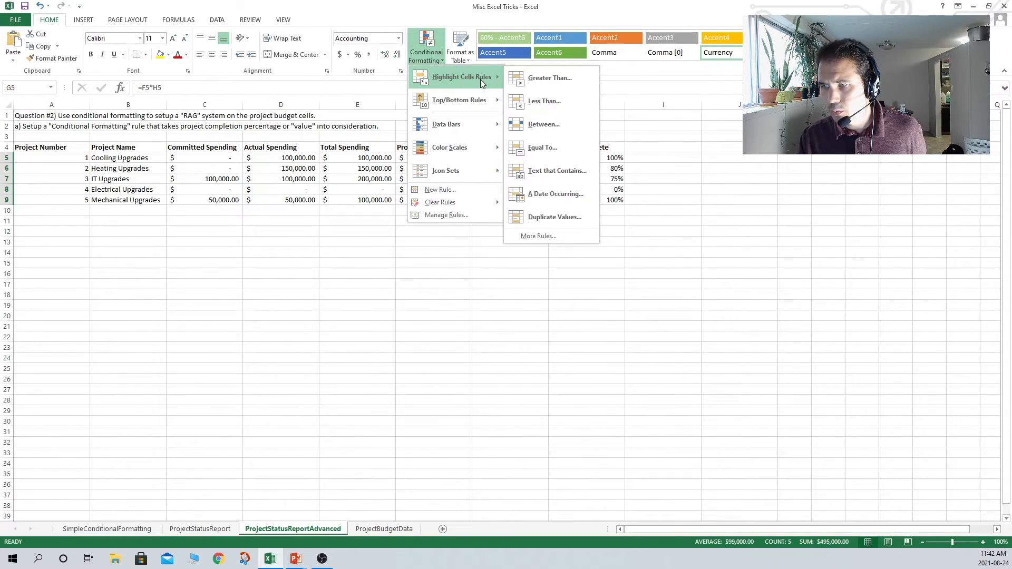
left_click(530, 83)
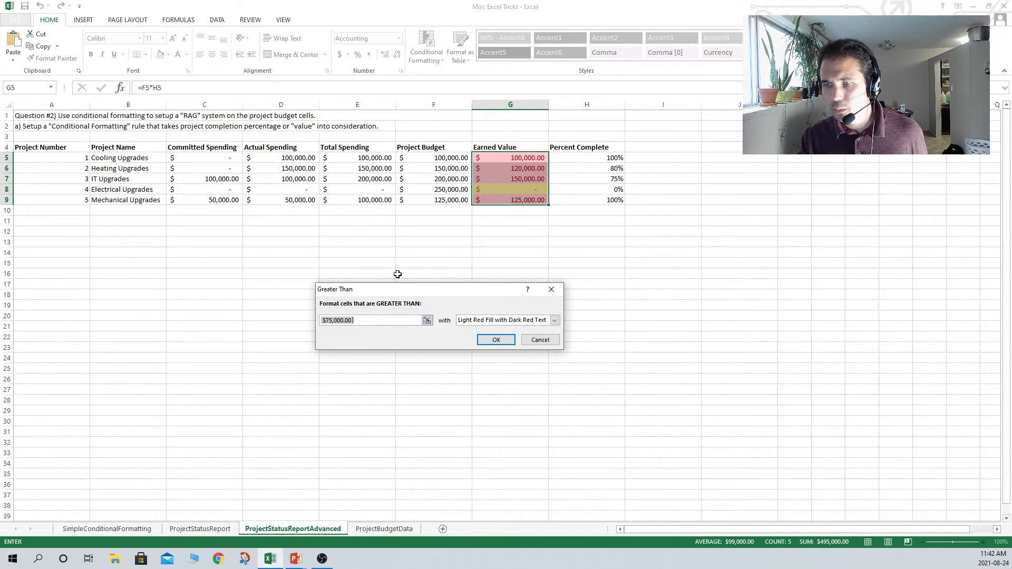
type("=E5")
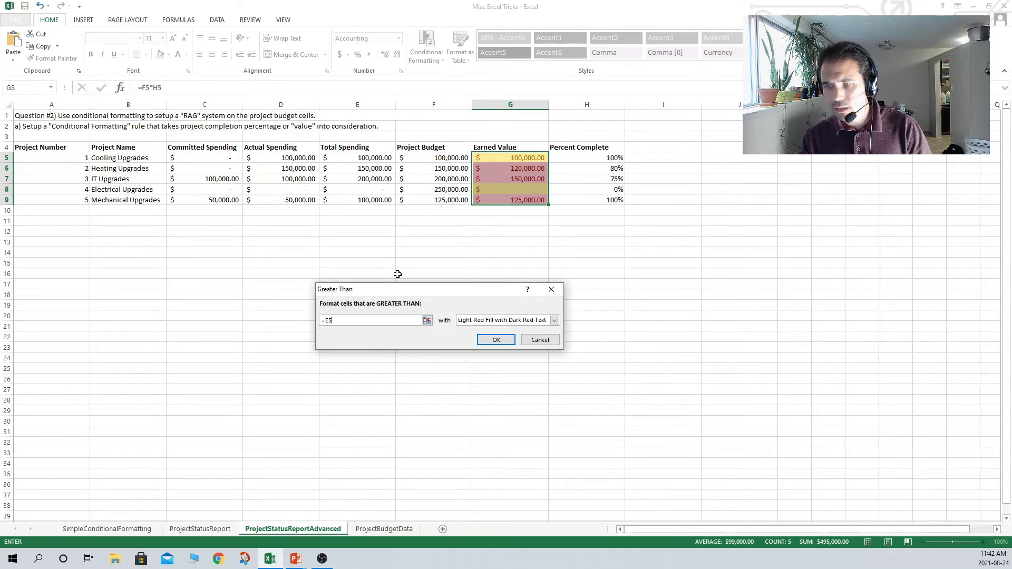
left_click(510, 321)
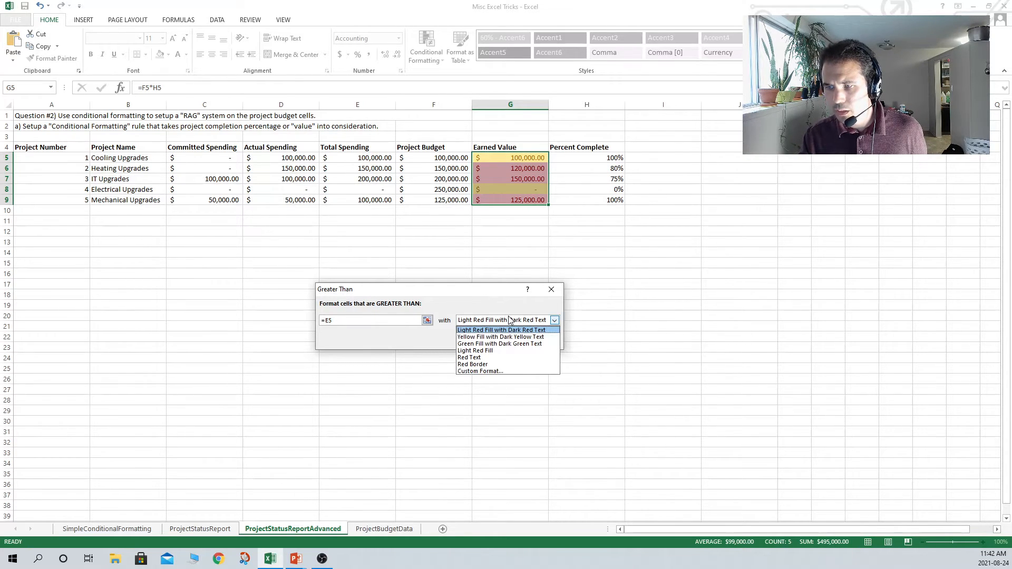
left_click(499, 344)
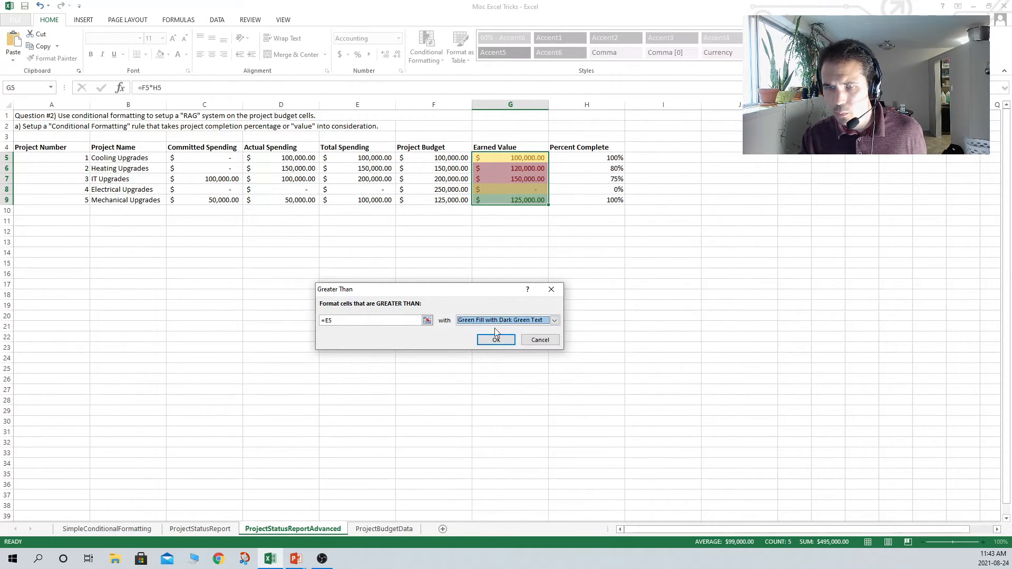
left_click(496, 340)
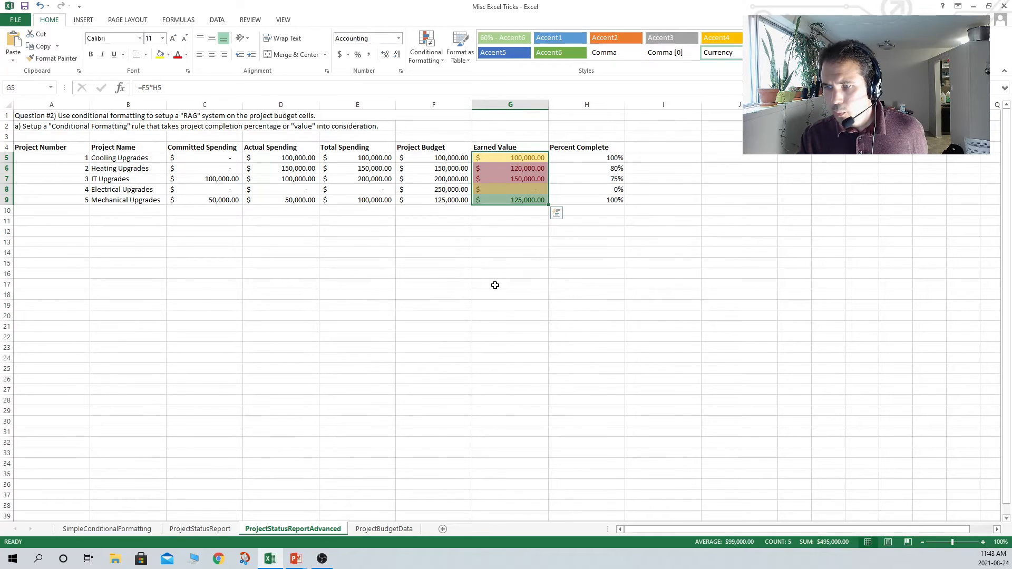
left_click(519, 211)
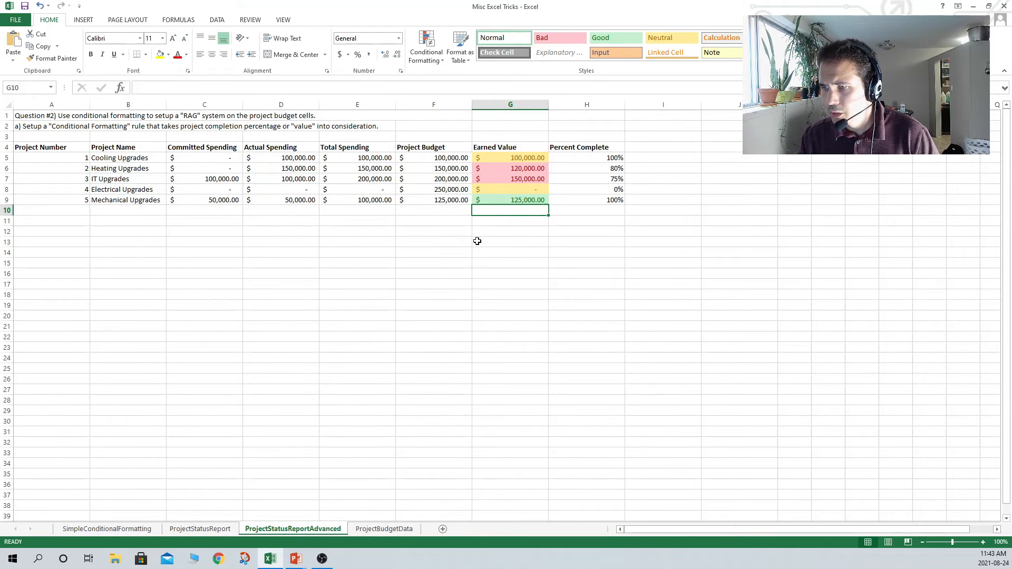
Check the Mechanical Upgrades row's percent complete, total spending and project budget against its earned value rating
key("Right")
key("Up")
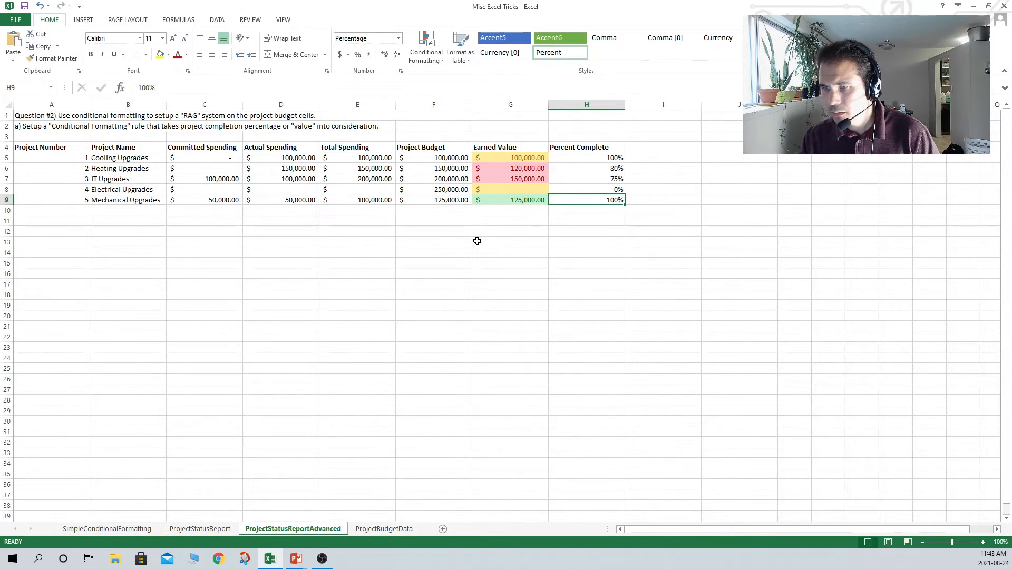
key("Left")
key("Left")
key("Left")
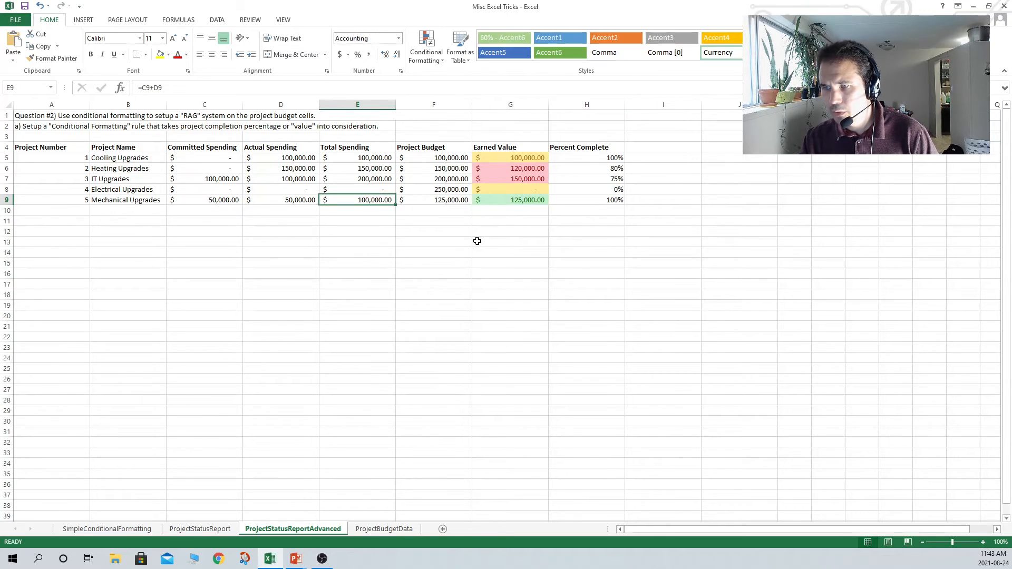
key("Right")
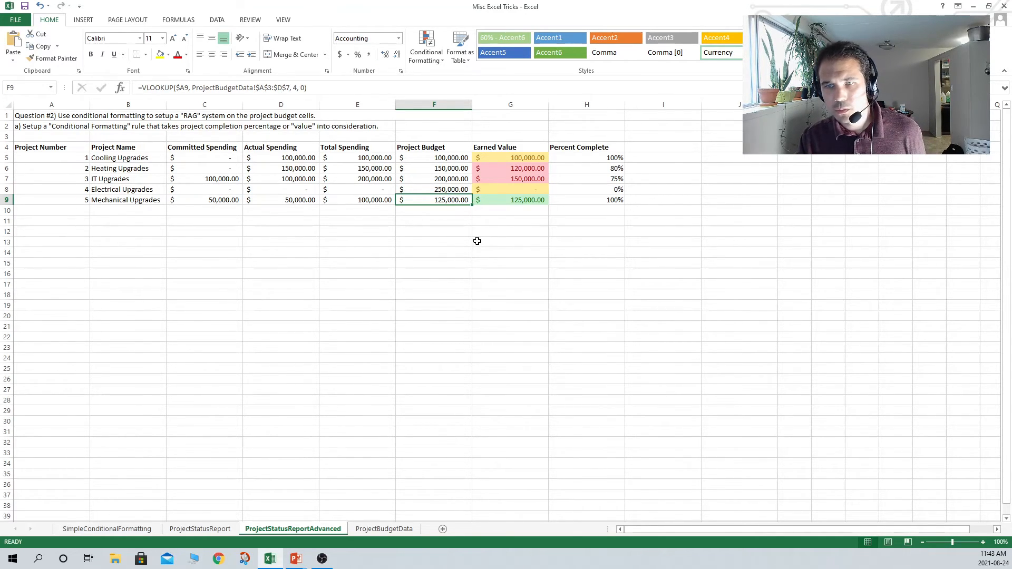
left_click(398, 222)
left_click(430, 212)
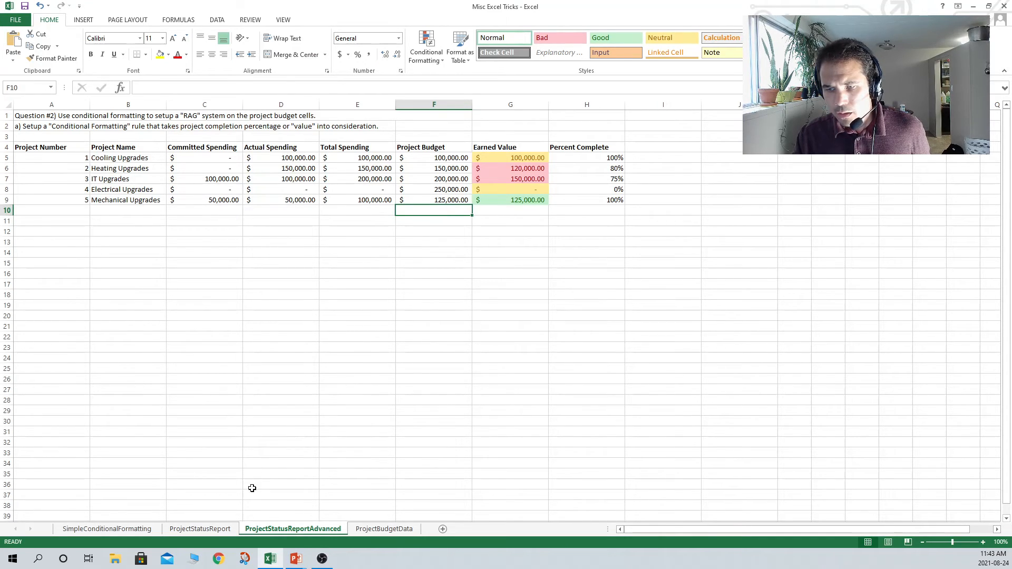
Switch to the running PowerPoint slide show and advance from the Topics slide to the Recap slide
mouse_move(293, 559)
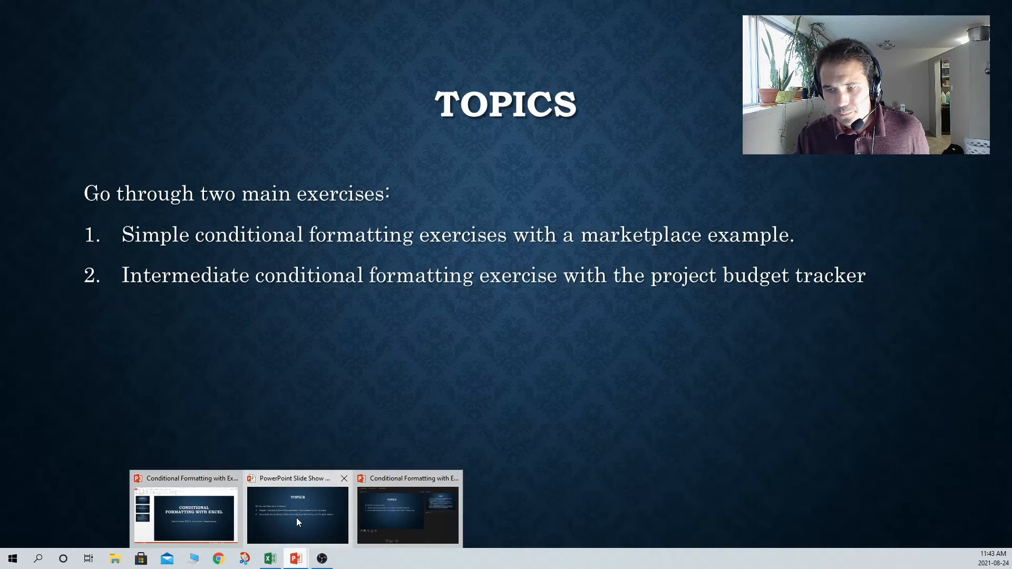
left_click(296, 518)
left_click(236, 392)
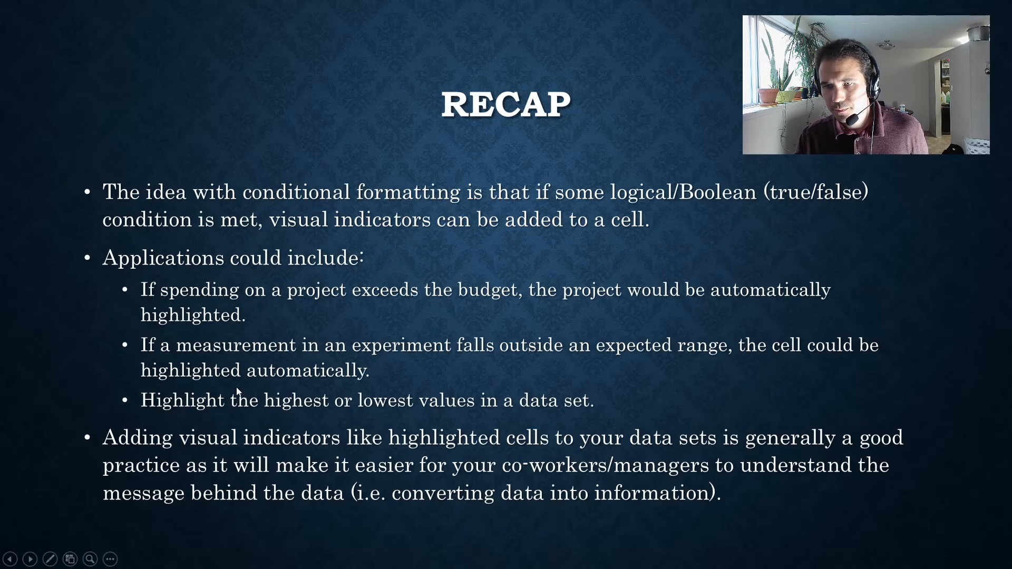